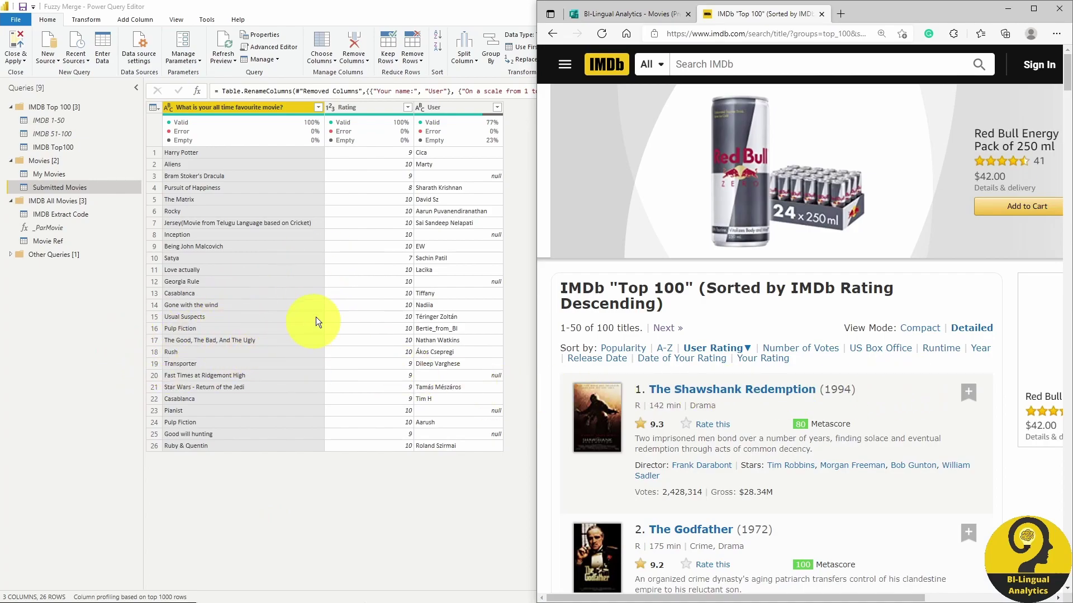
- Scroll down the IMDb Top 100 list in Edge to review the top-ranked titles
scroll(843, 324, down, 5)
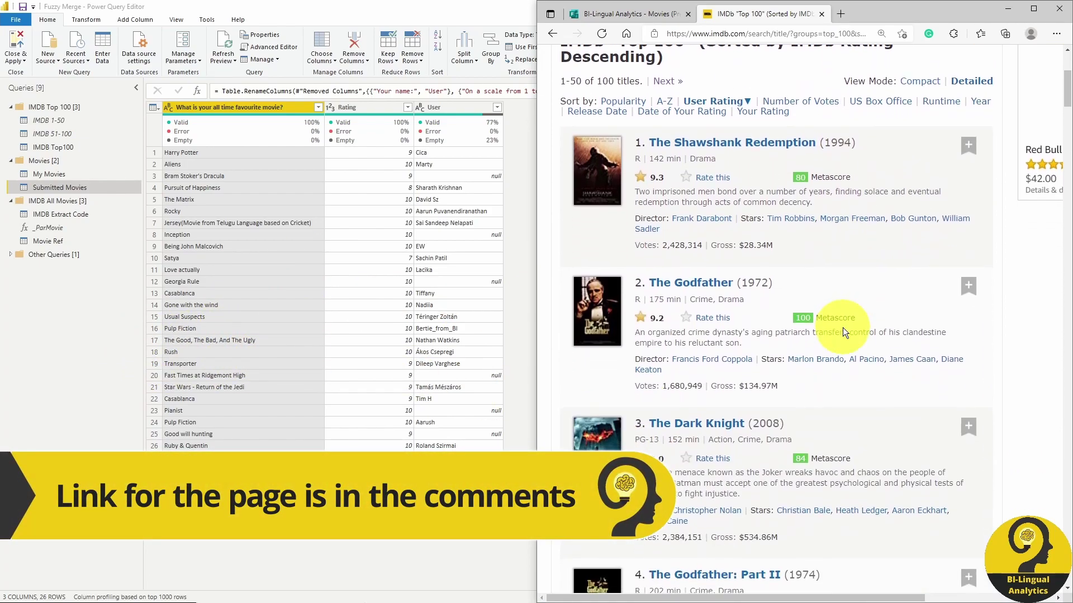
scroll(842, 328, down, 3)
scroll(843, 327, down, 1)
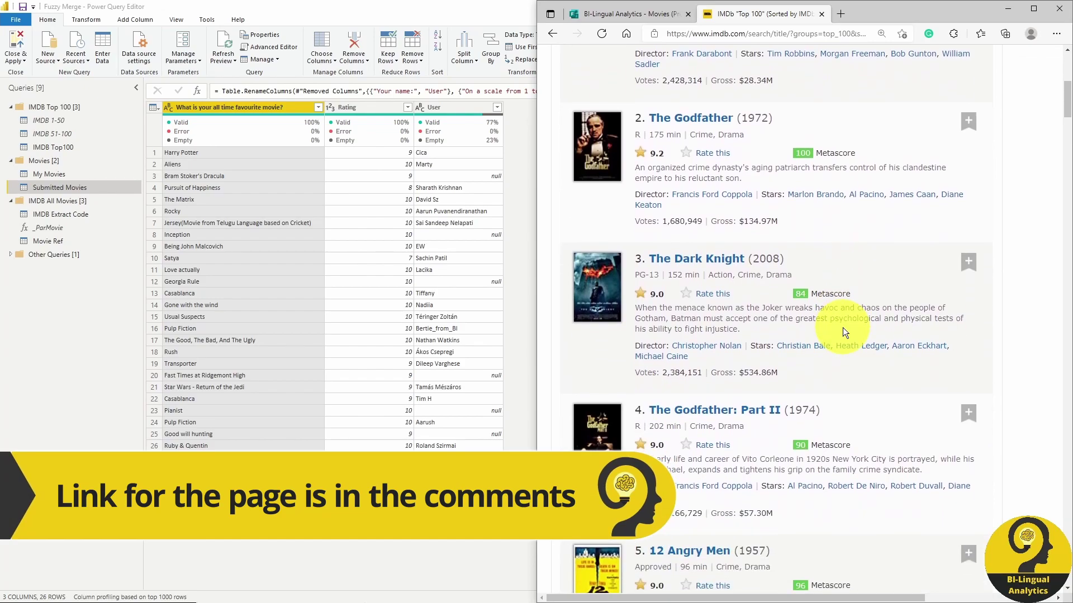
scroll(842, 327, down, 2)
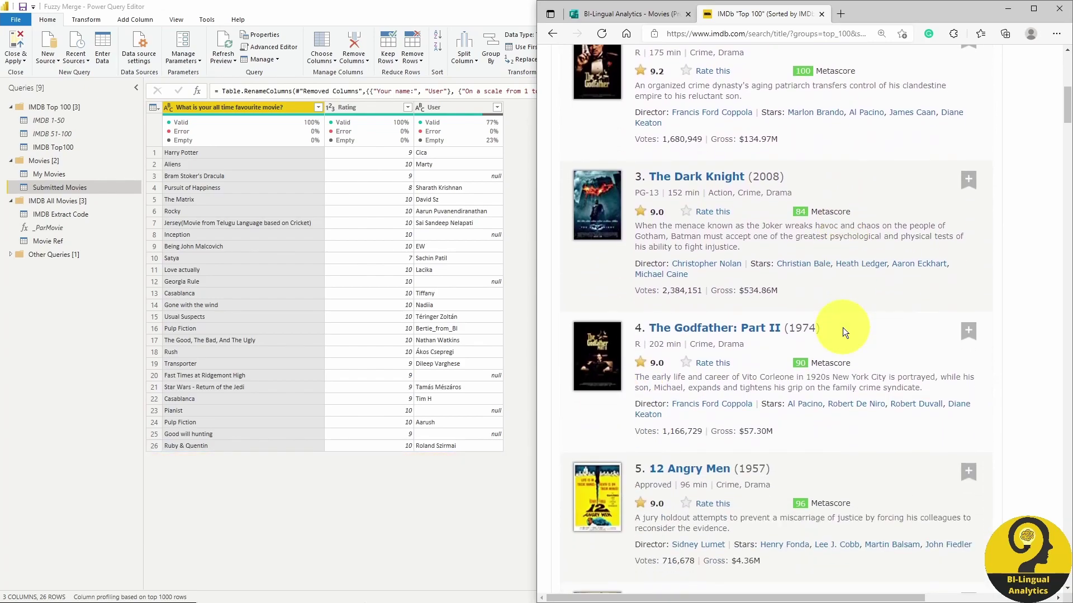
scroll(843, 327, down, 3)
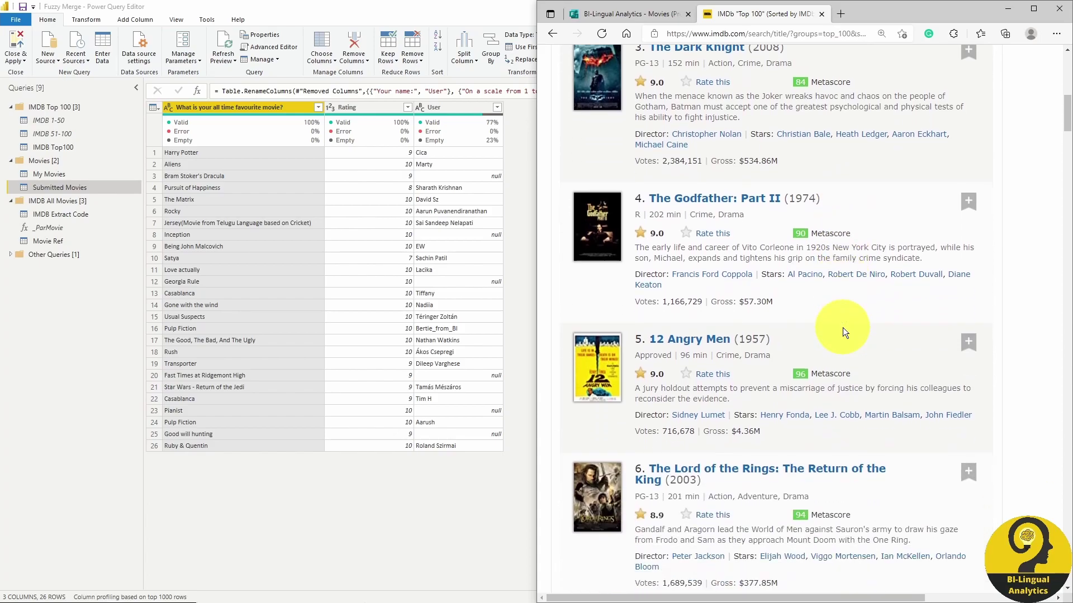
scroll(840, 324, down, 3)
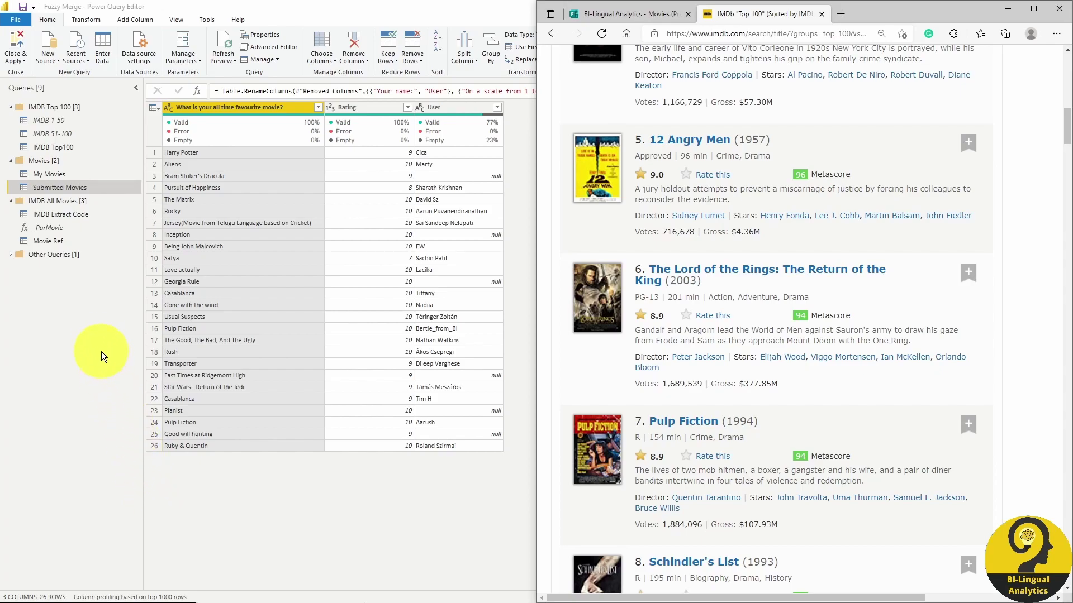
- Select the Submitted Movies query to show its 26 rows of favourite movies
click(53, 242)
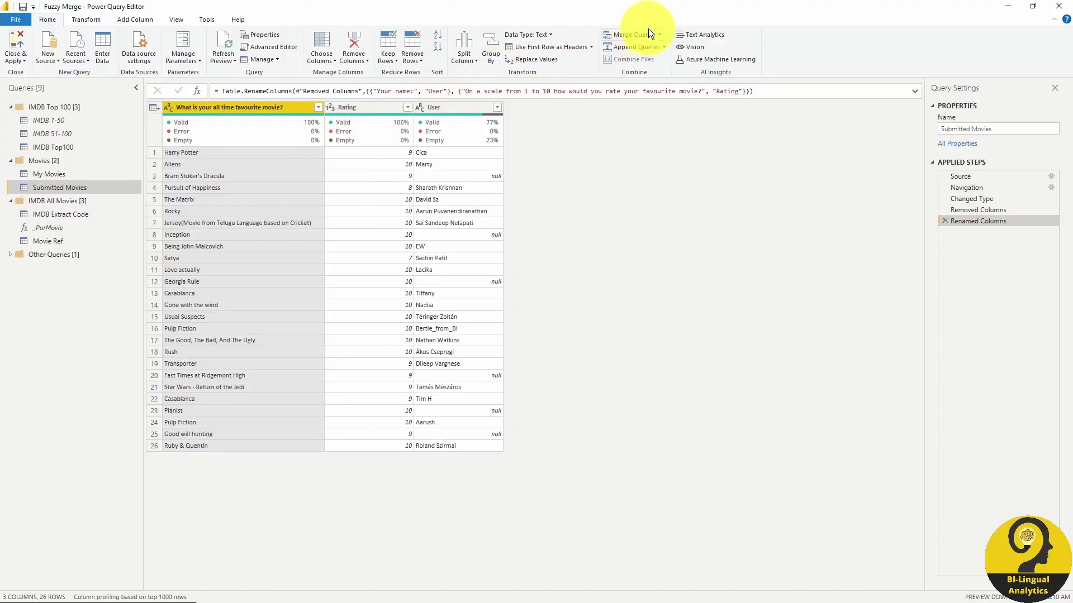
- Merge Submitted Movies with IMDB Top100, matching the favourite-movie column to Title
click(648, 35)
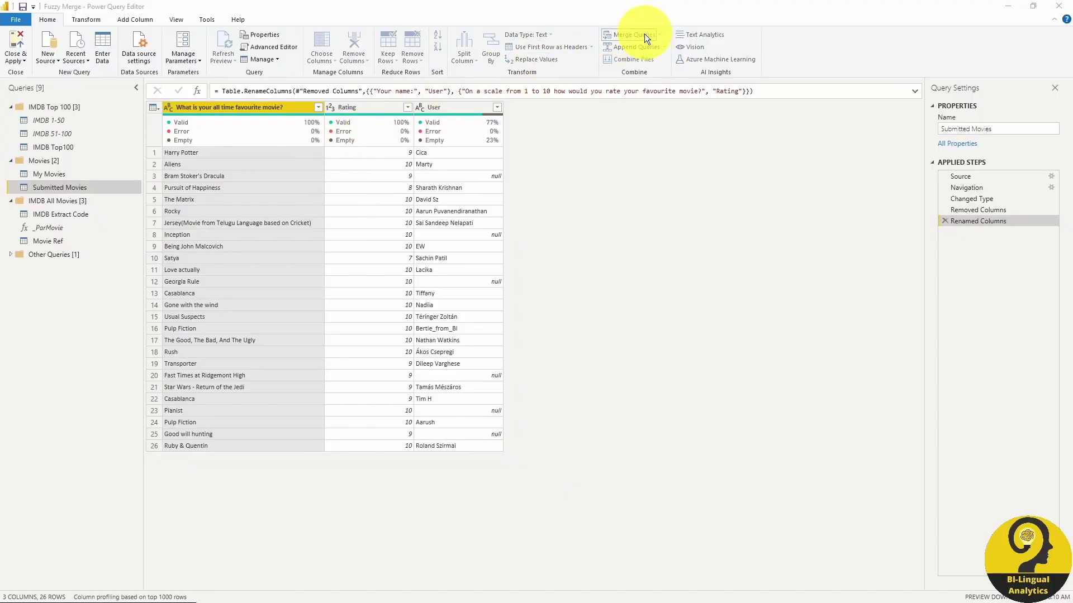
click(444, 207)
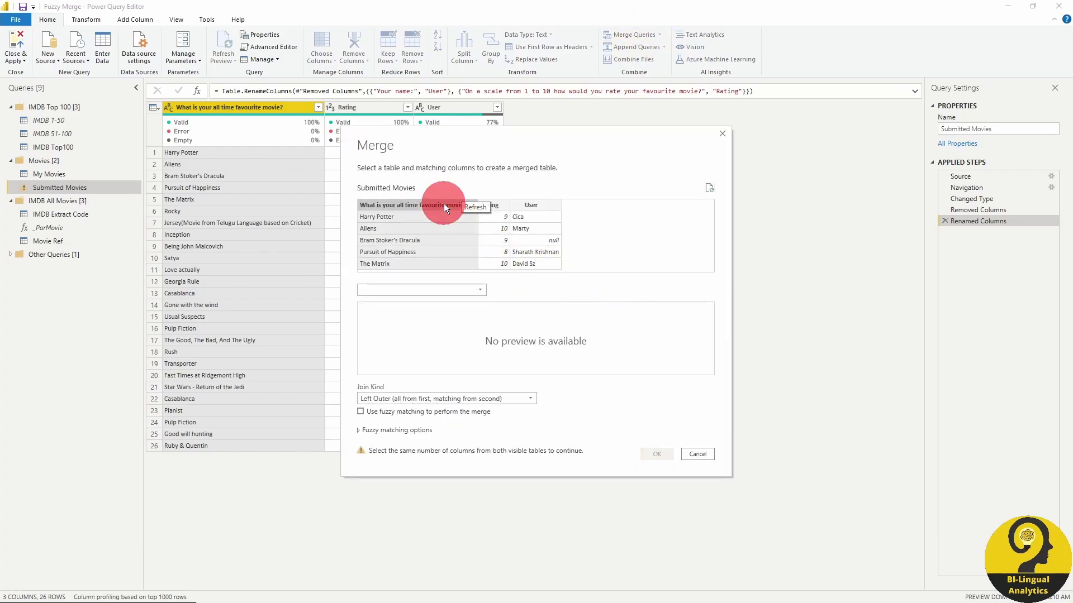
click(479, 289)
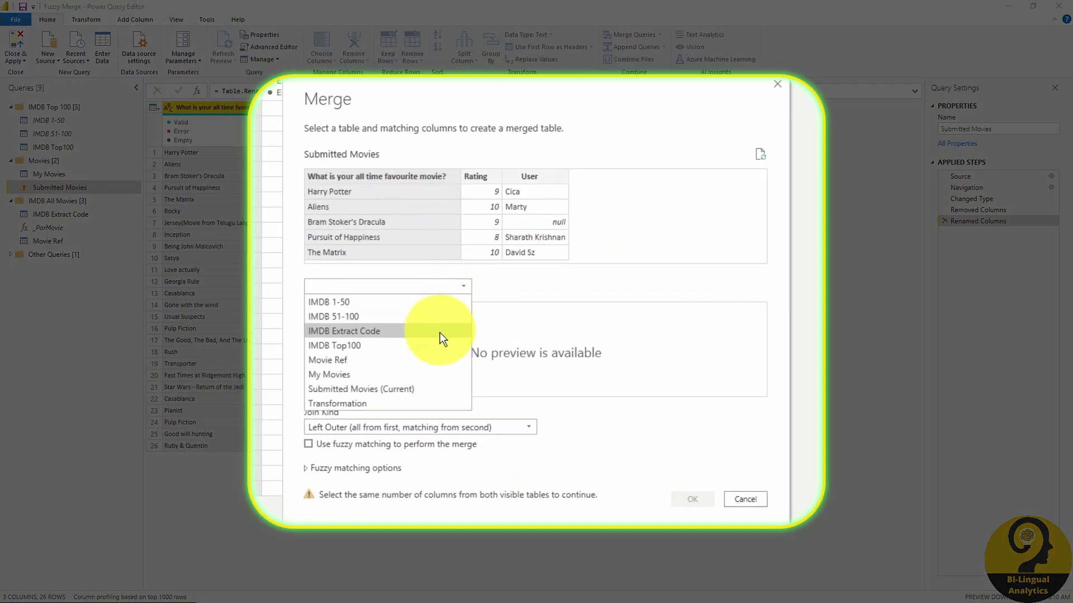
click(436, 344)
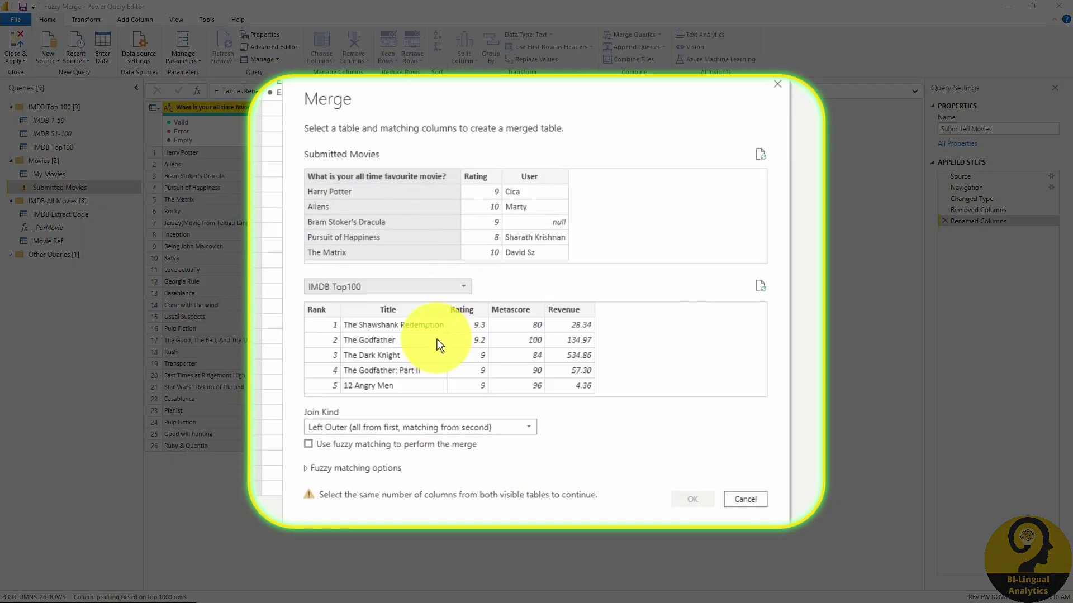
click(391, 310)
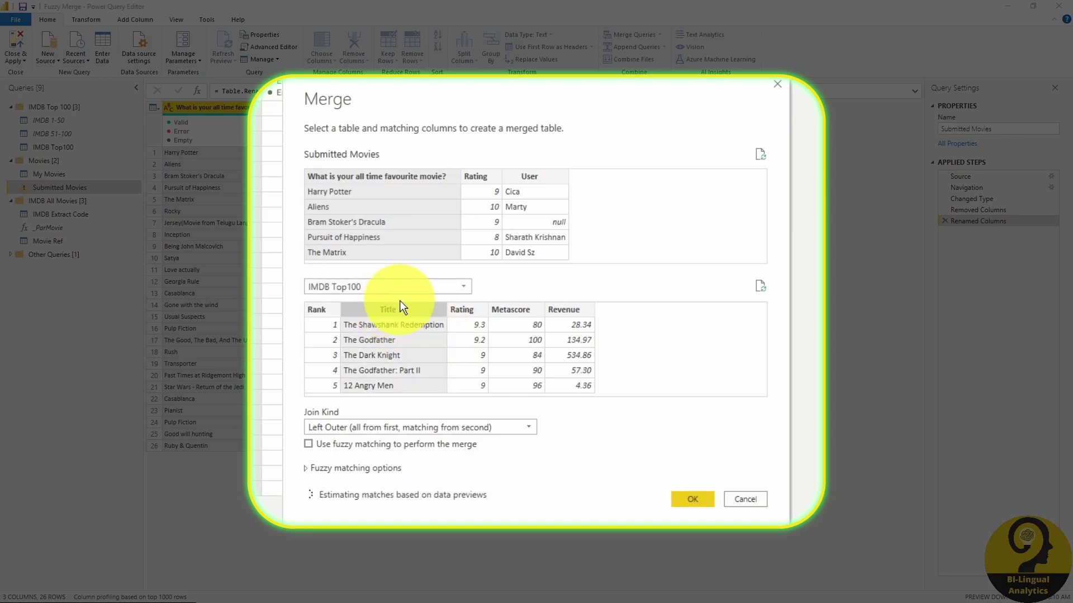
click(704, 497)
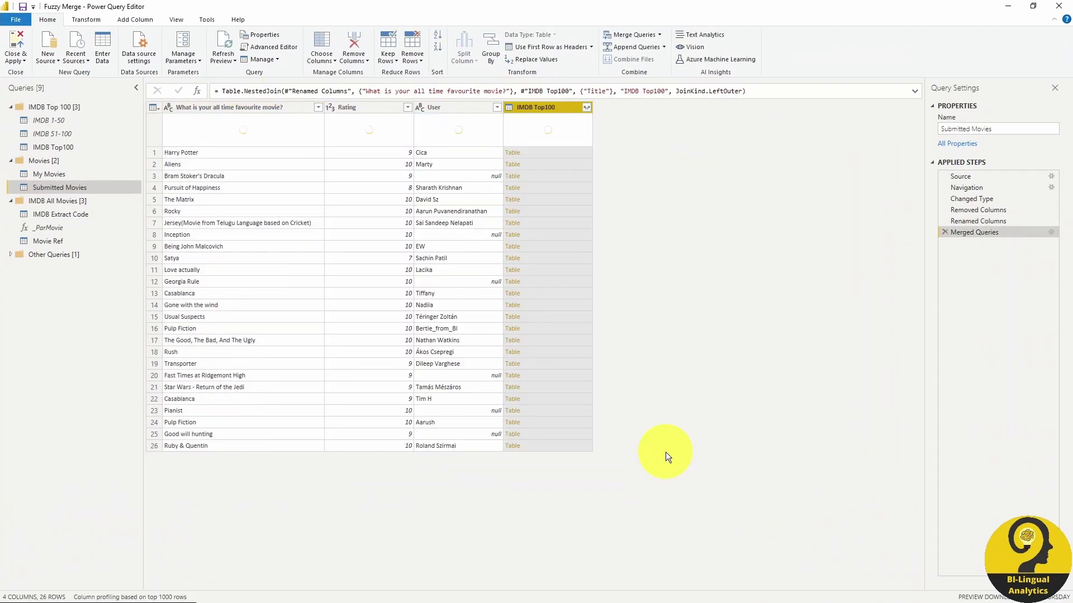
- Expand Rank, Title, Rating and Revenue without prefix, then check the unmatched Good will hunting row
click(586, 108)
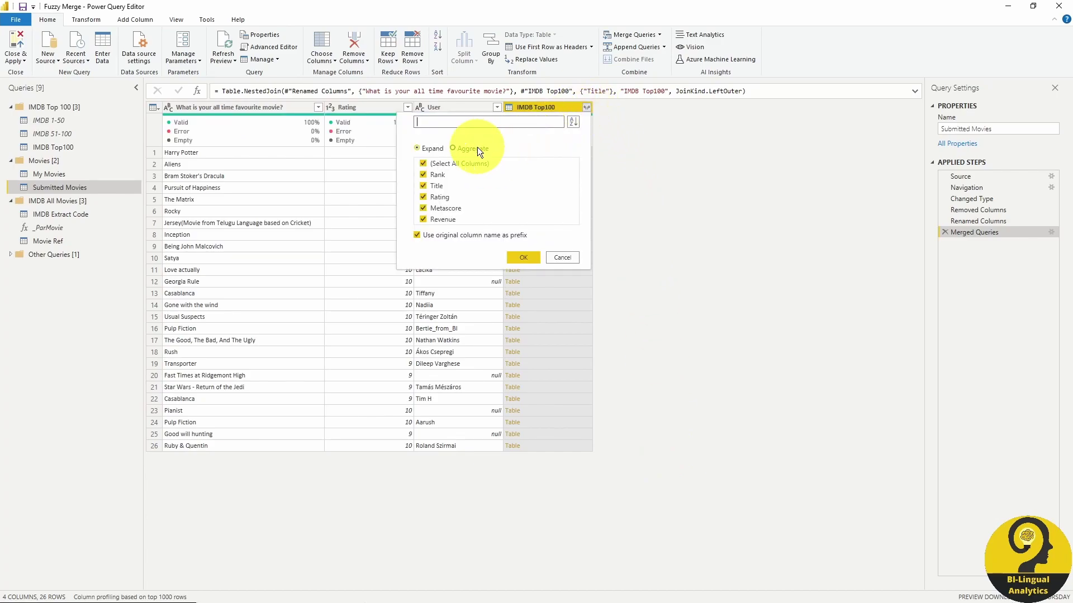
click(465, 208)
click(445, 236)
click(526, 259)
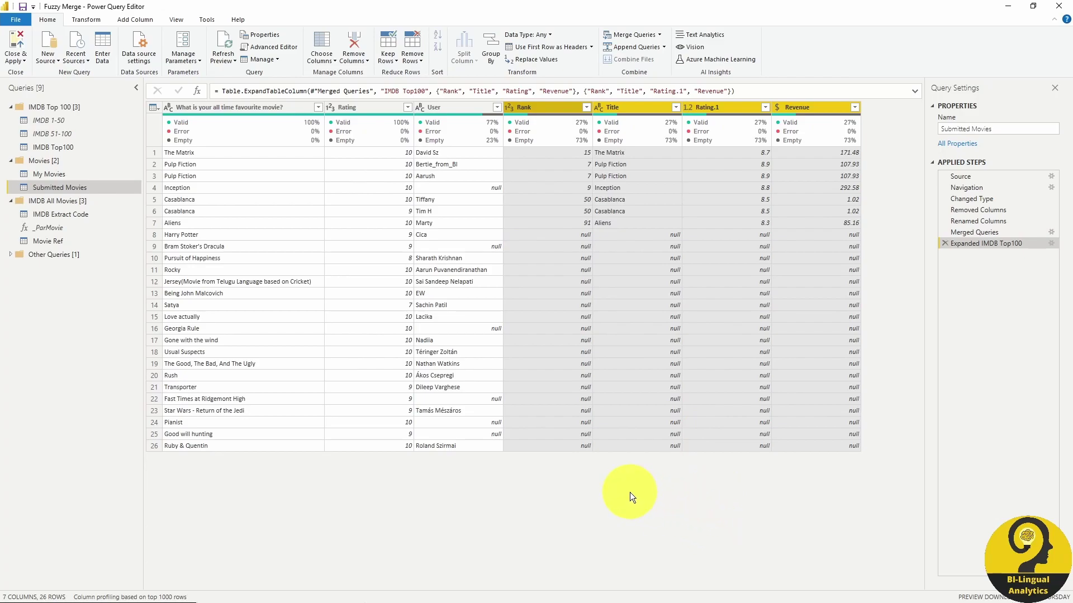
click(242, 435)
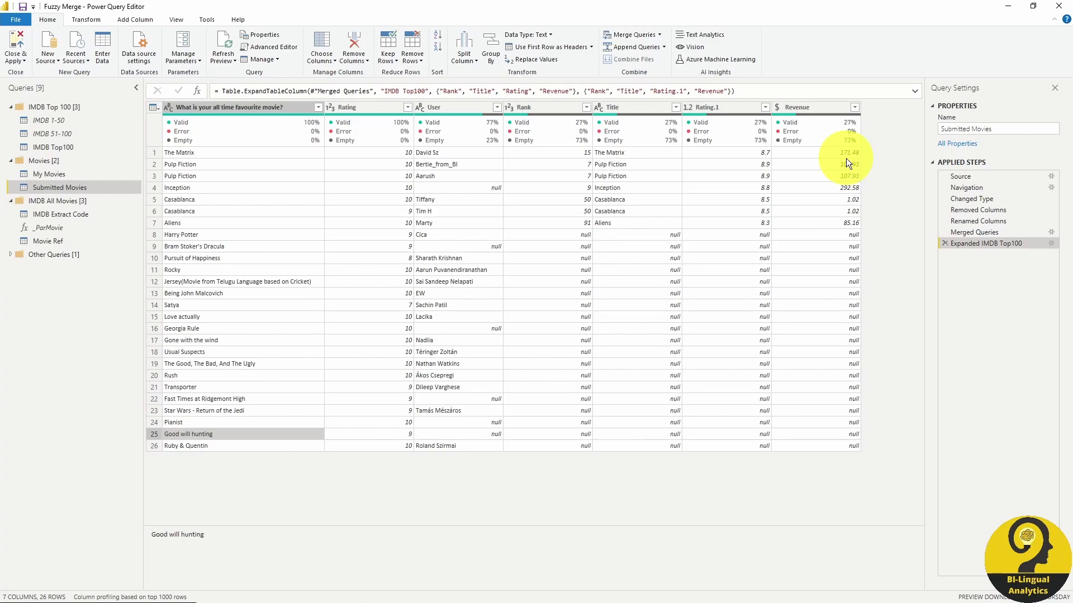
- Switch the IMDB Top100 merge to fuzzy matching, raising matches to 11 of 26 movies
click(1051, 232)
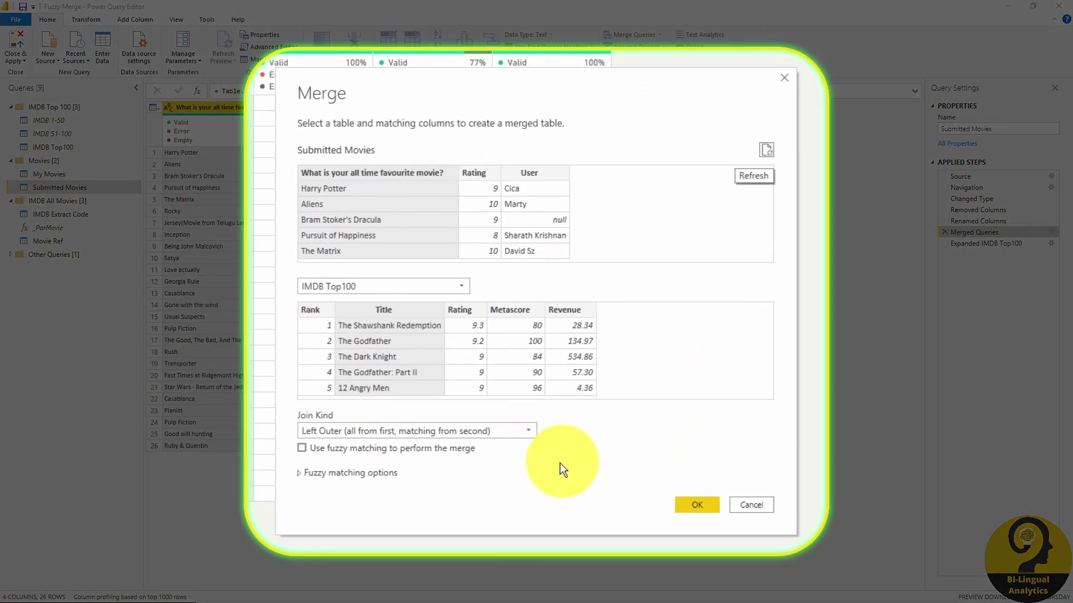
click(446, 451)
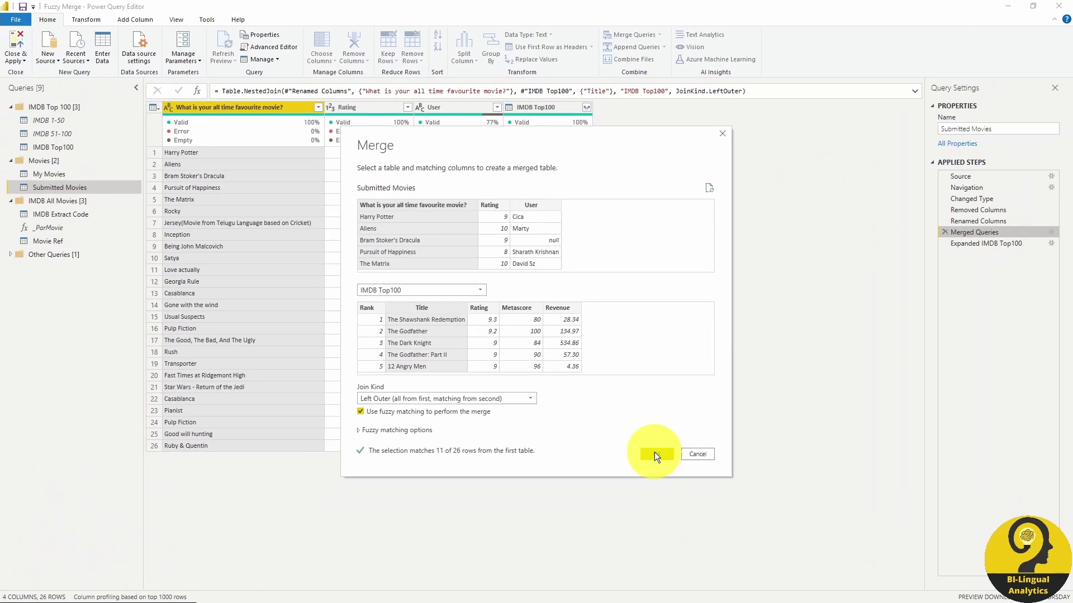
click(696, 504)
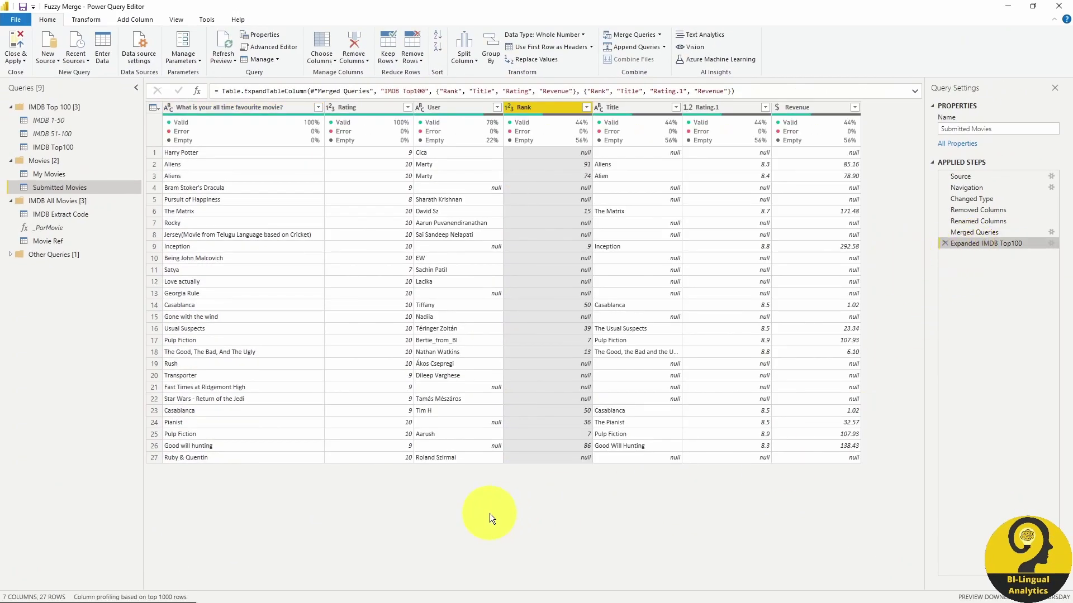
- Inspect the fuzzy-matched Good will hunting row and the still-unmatched Star Wars row
click(161, 447)
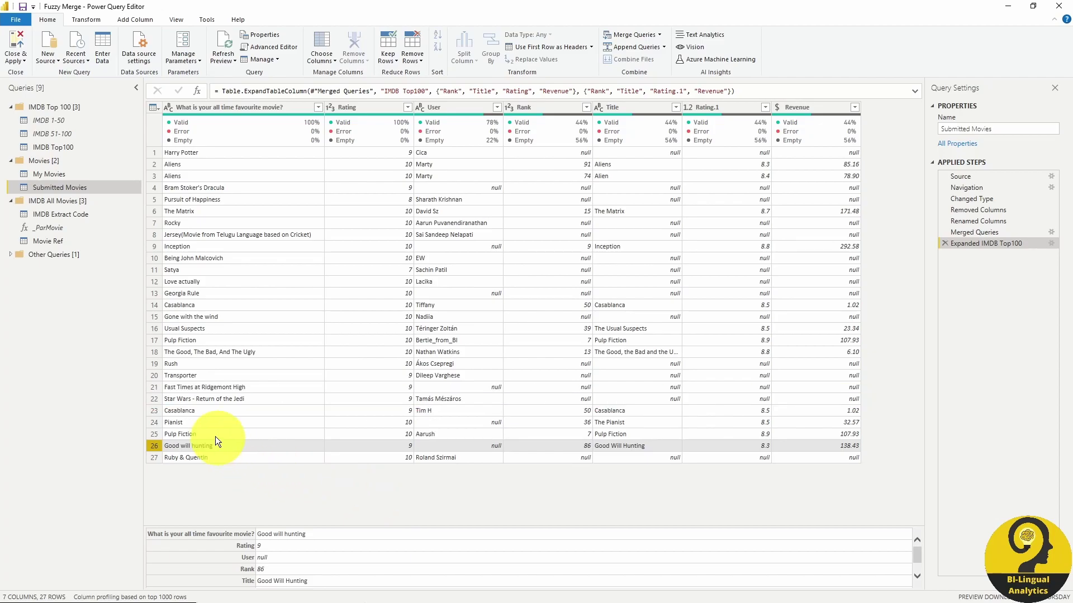
click(163, 400)
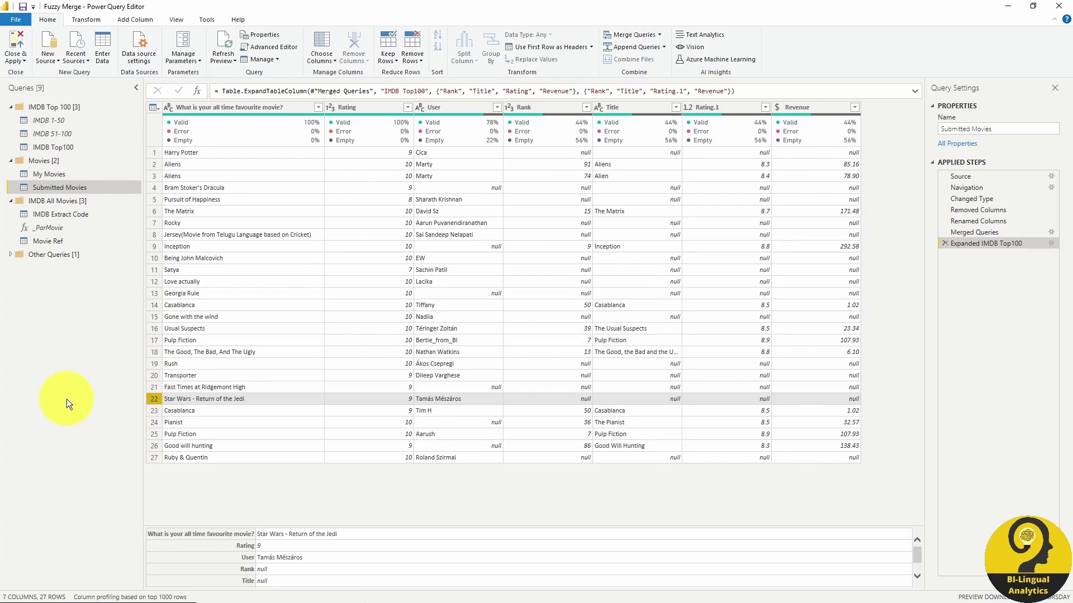
- Set the fuzzy merge's similarity threshold to 1 and untick Match by combining text parts
click(1051, 232)
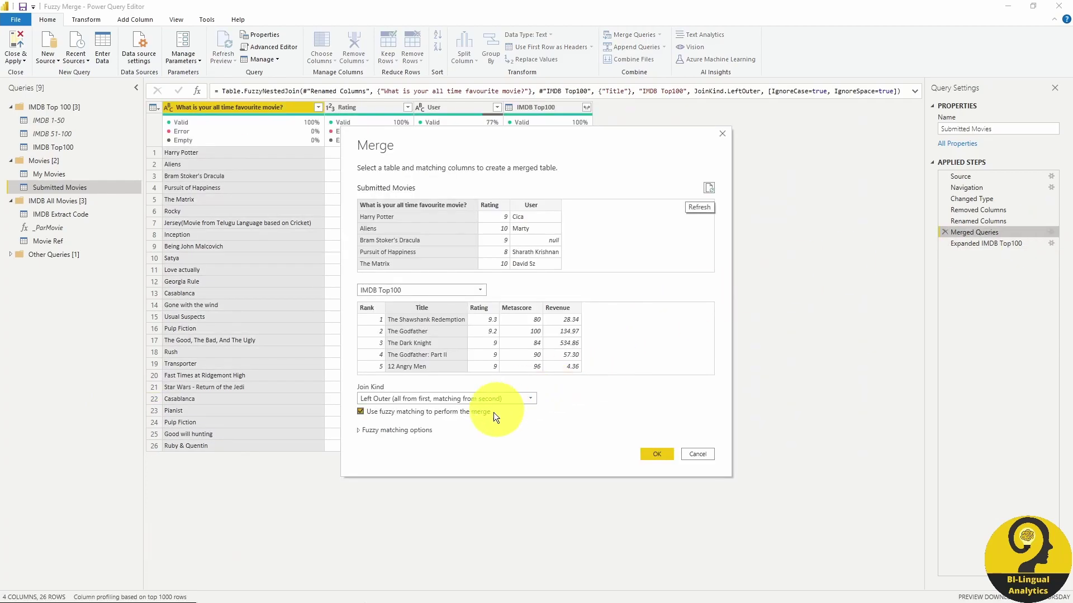
click(425, 431)
click(709, 468)
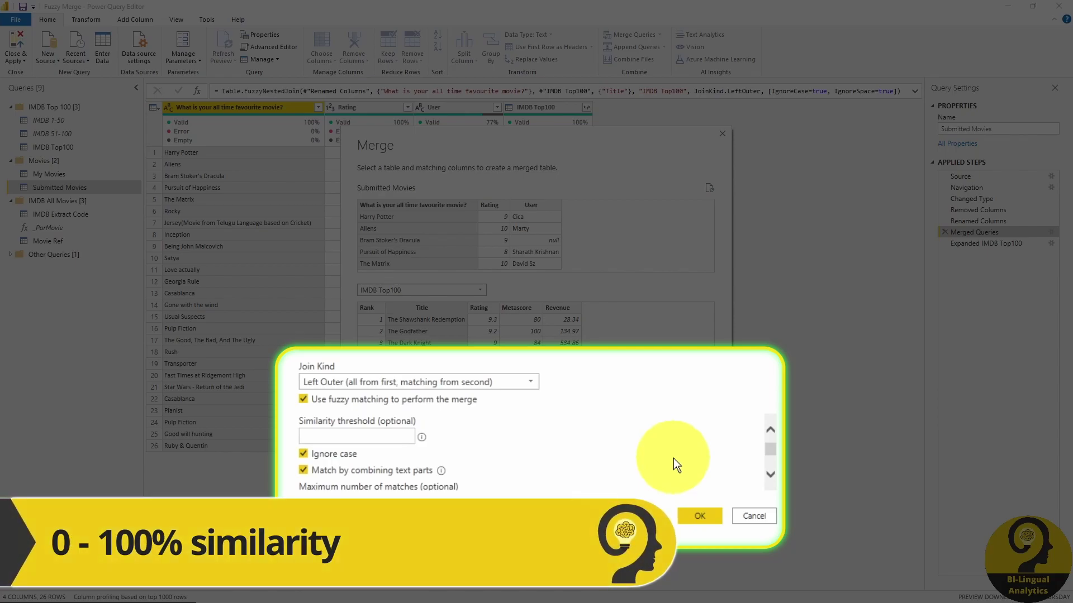
mouse_move(423, 438)
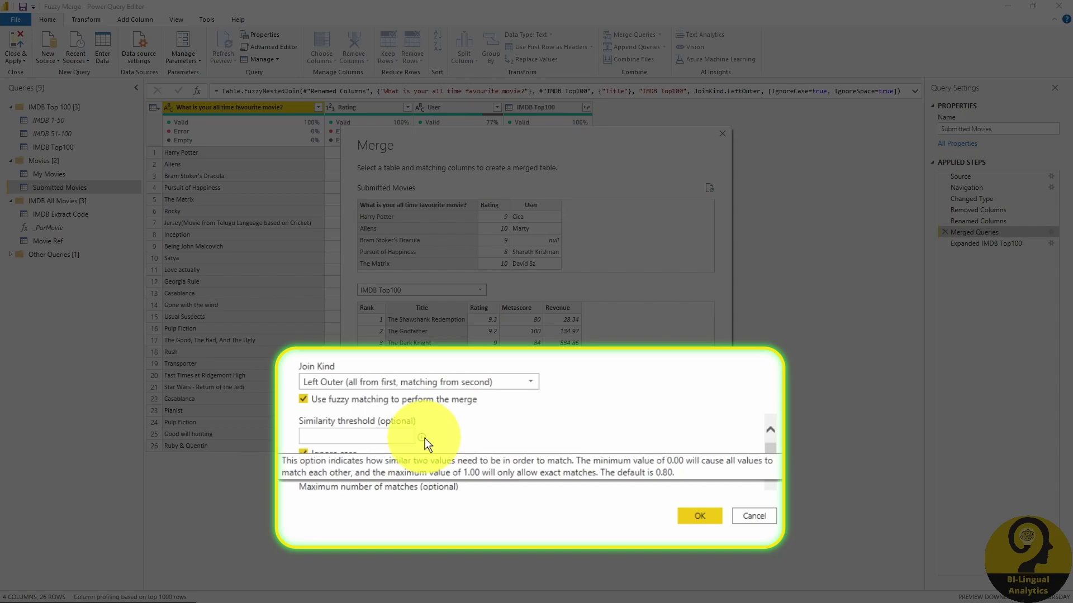
click(381, 434)
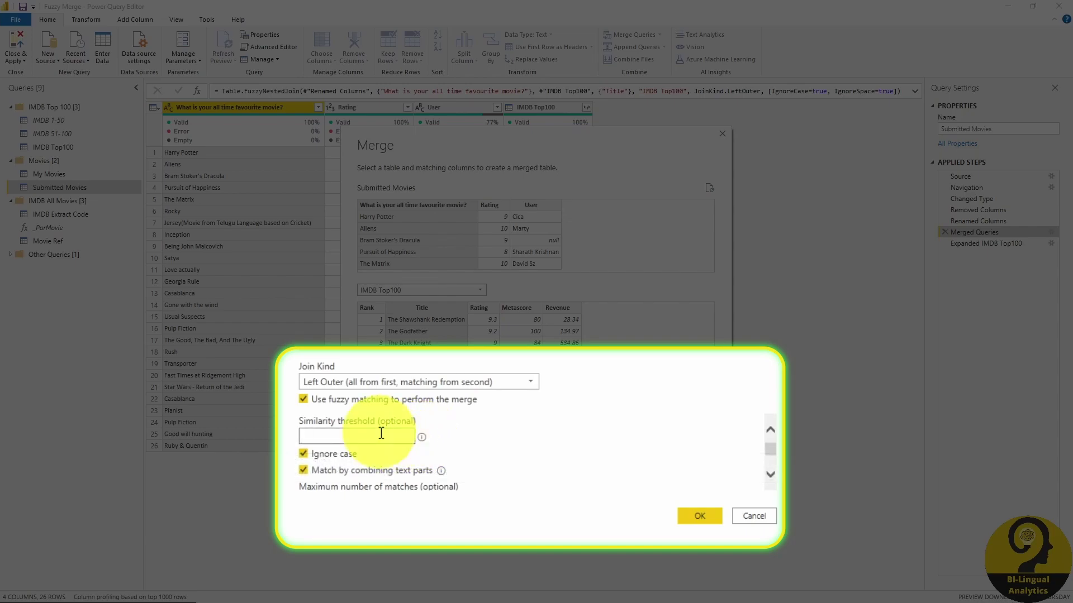
text(1)
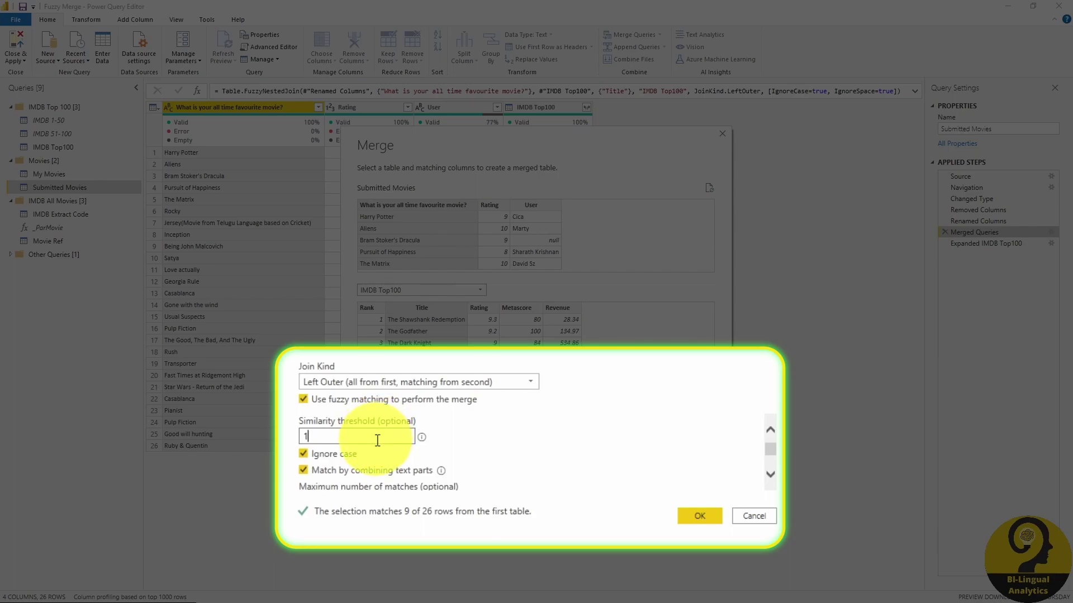
click(340, 454)
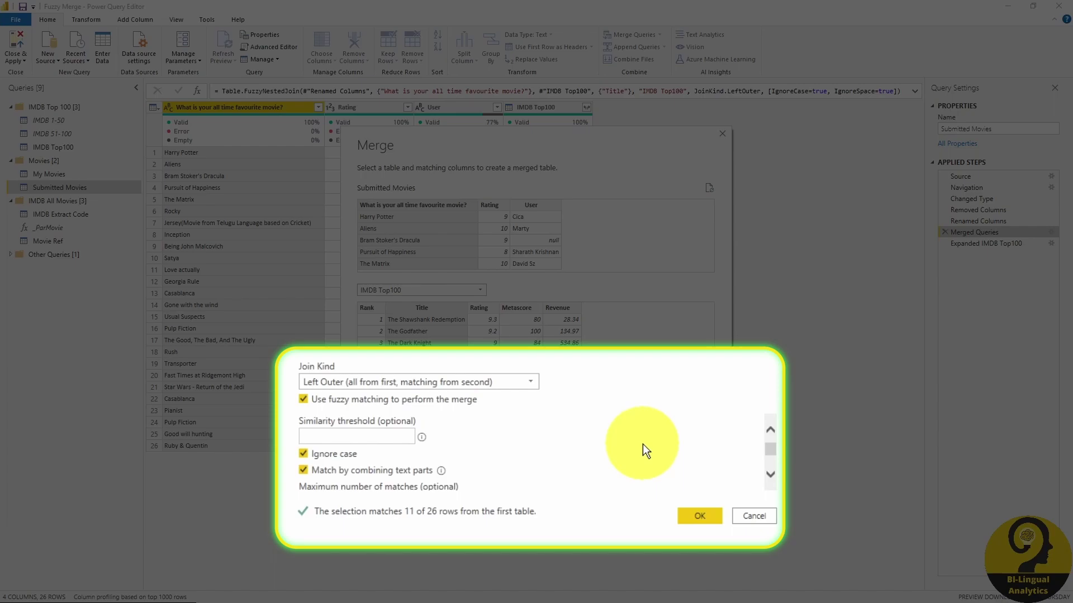
- Scroll down through the remaining fuzzy matching options in the Merge dialog
mouse_move(441, 472)
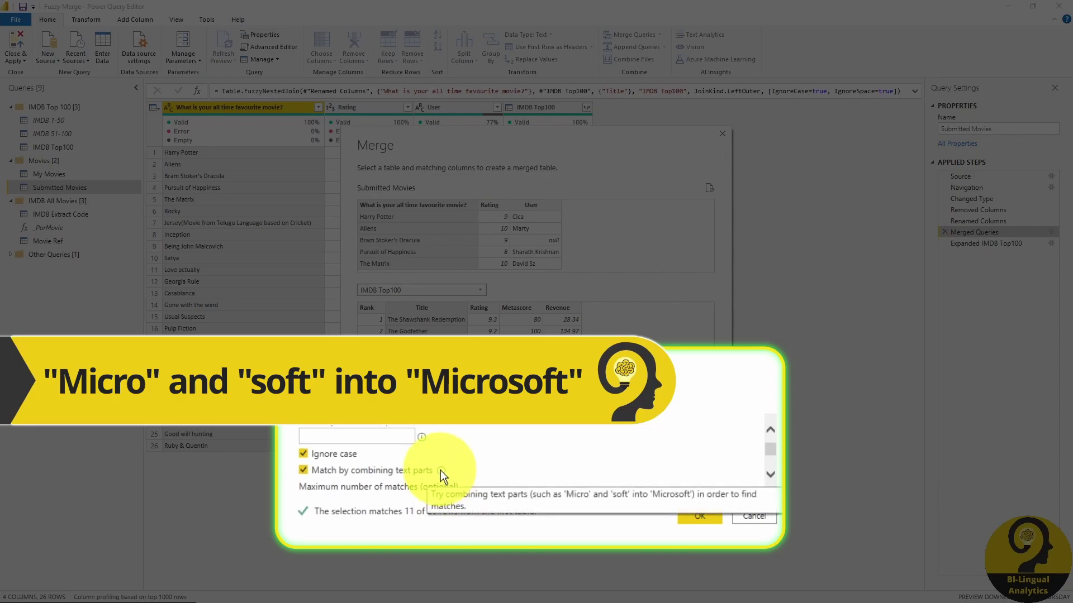
scroll(598, 451, down, 1)
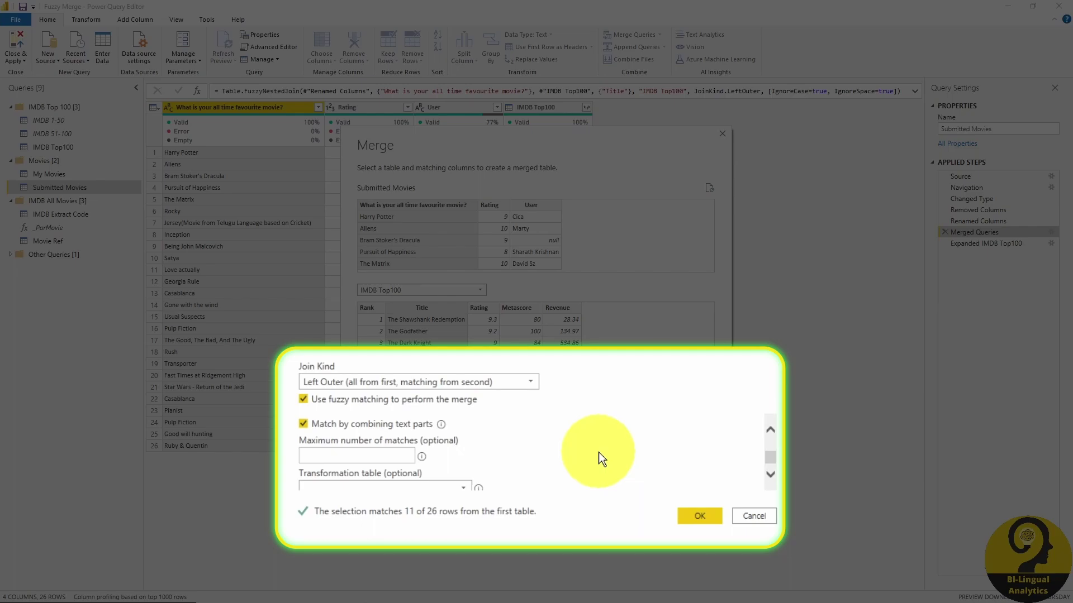
scroll(598, 451, down, 1)
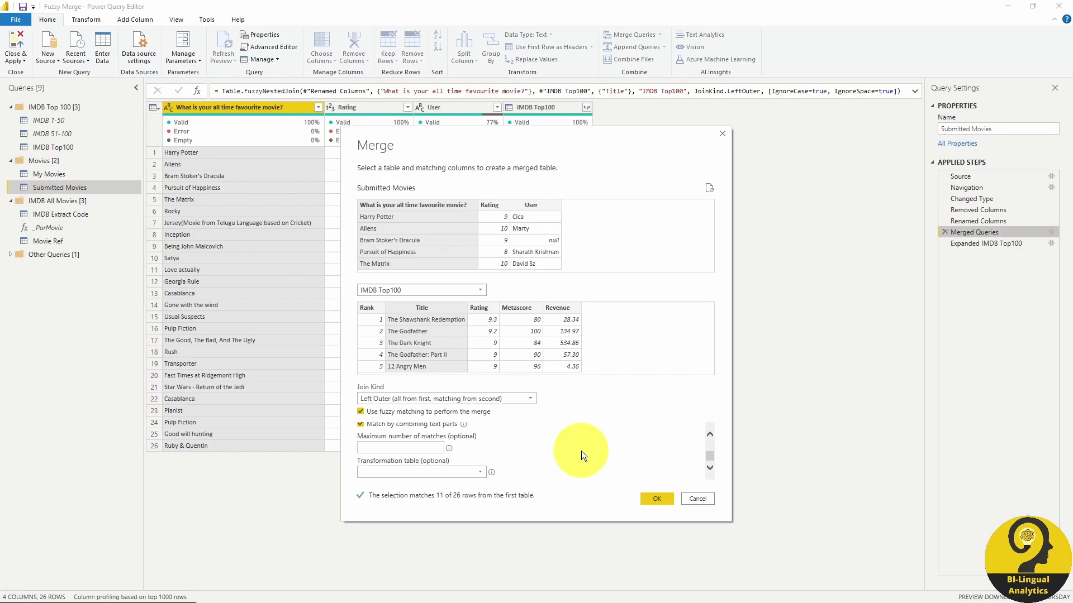
- Rerun the fuzzy merge at a 0.7 similarity threshold and view the expanded IMDB Top100 columns
scroll(581, 451, up, 3)
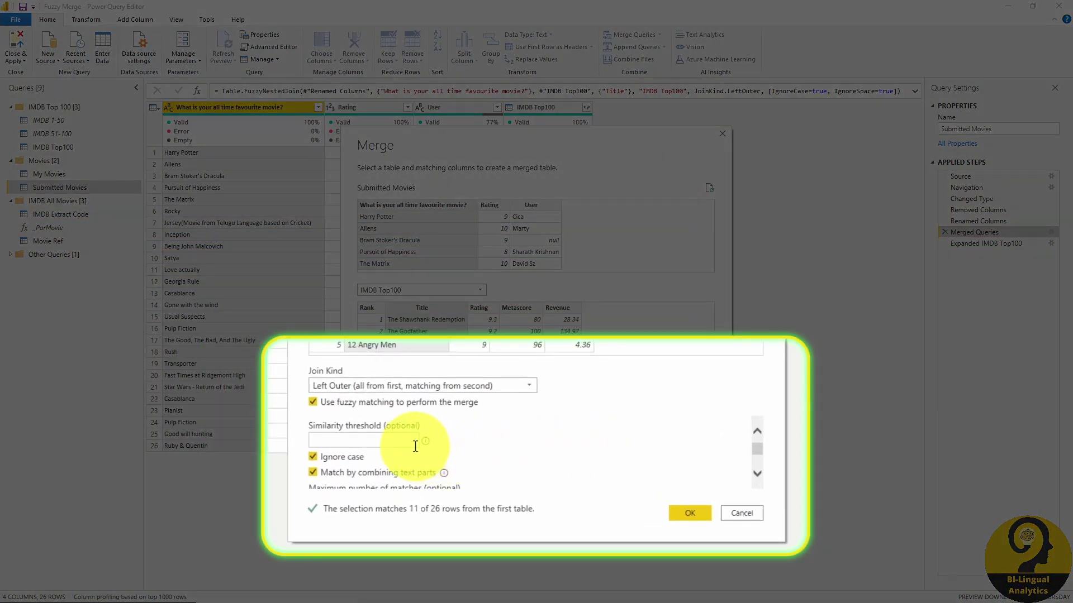
click(435, 442)
text(0.7)
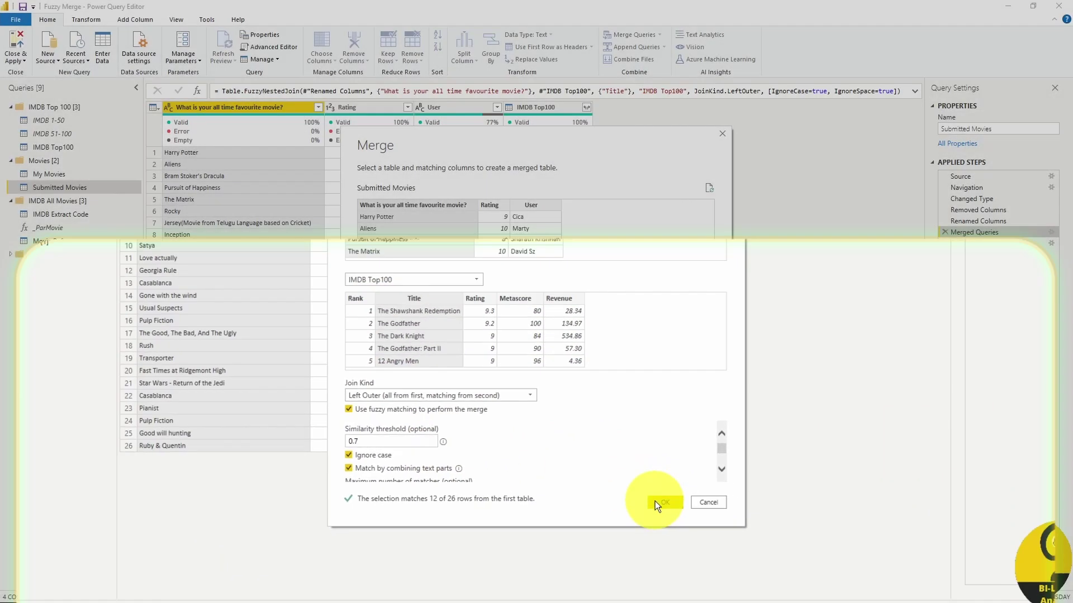
click(690, 512)
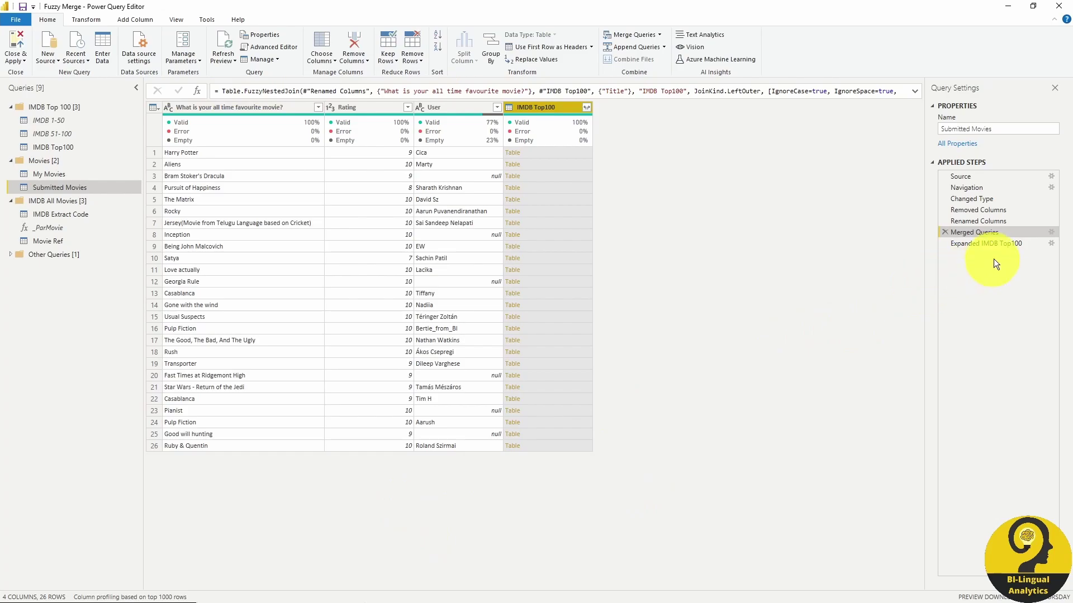
click(997, 247)
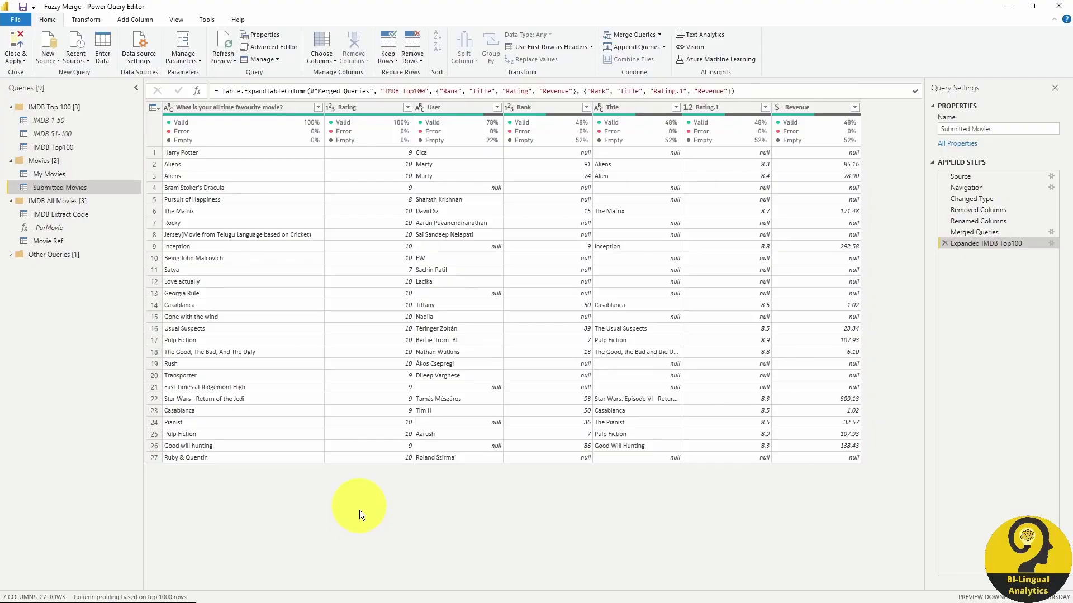
- Duplicate Submitted Movies and delete the Expanded IMDB Top100 and Merged Queries steps from the copy
right_click(84, 190)
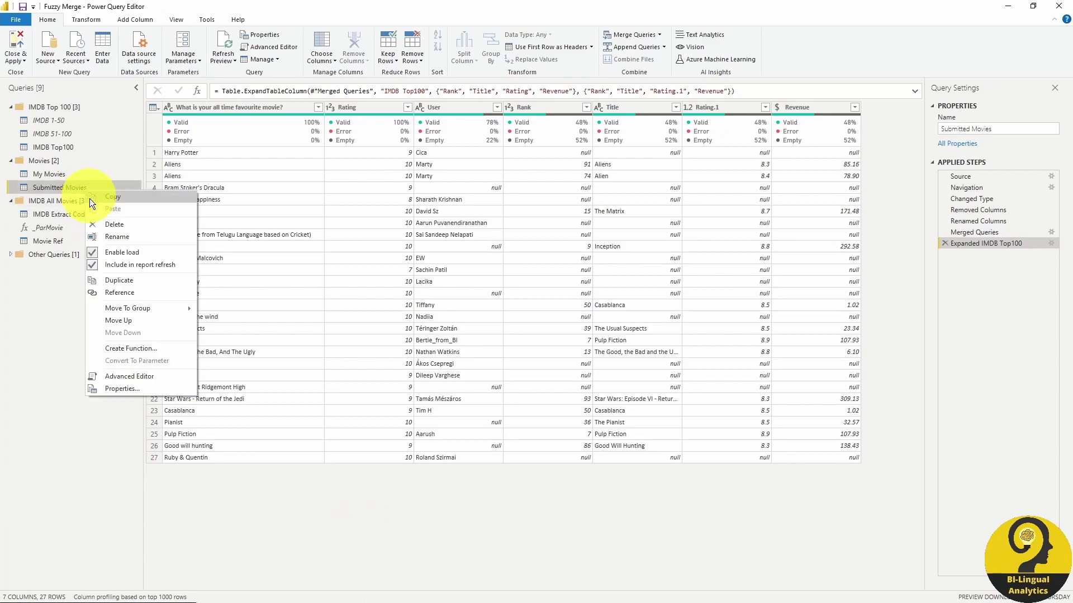
click(133, 279)
click(945, 243)
click(945, 233)
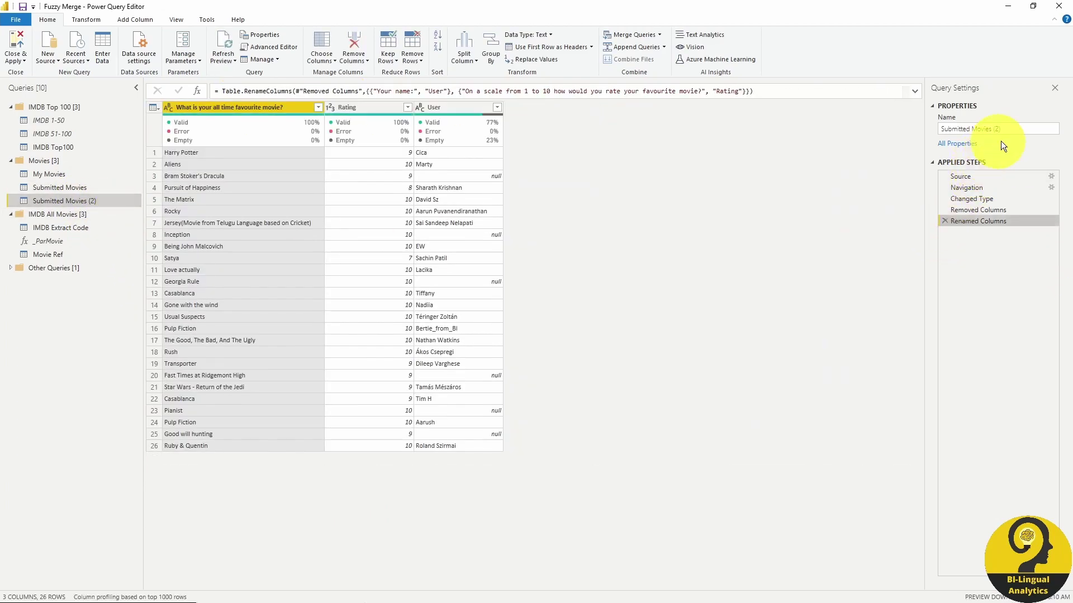
- Rename the copy to 'Submitted Movies - ALL' and open the Movie Ref query
click(1006, 129)
key(BackSpace)
key(BackSpace)
key(BackSpace)
text(- ALL)
key(Return)
click(76, 254)
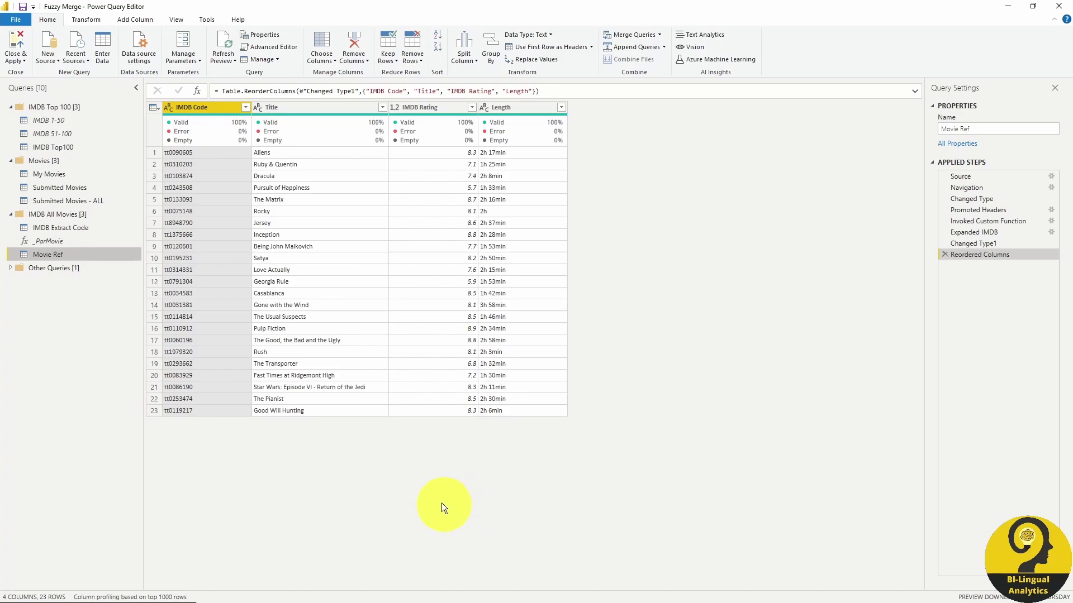
- Merge Submitted Movies - ALL with Movie Ref, matching the favourite-movie column to Title
click(96, 199)
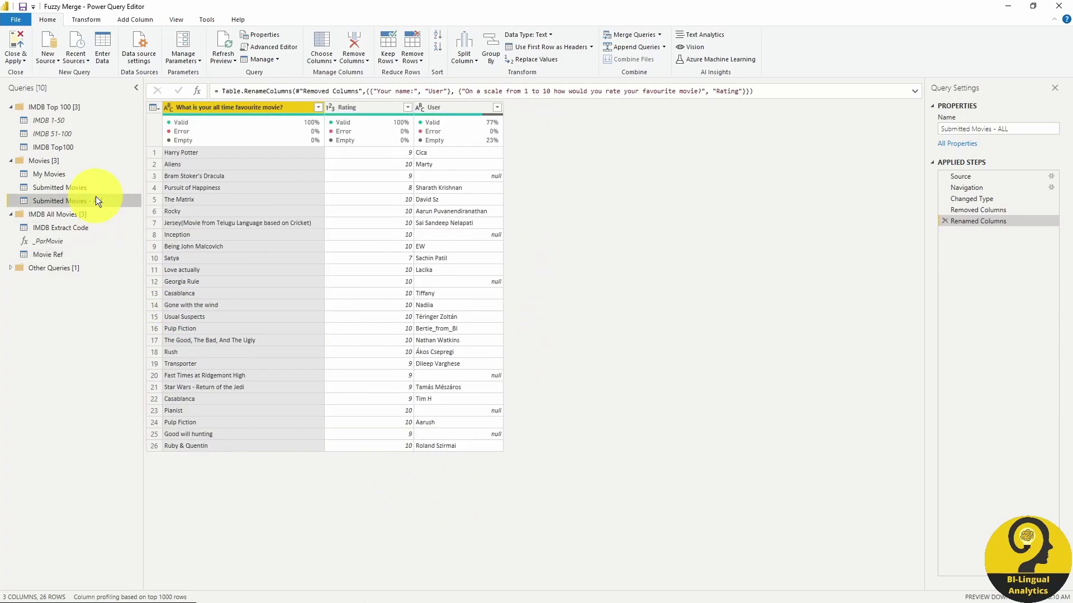
click(622, 36)
click(421, 206)
click(480, 289)
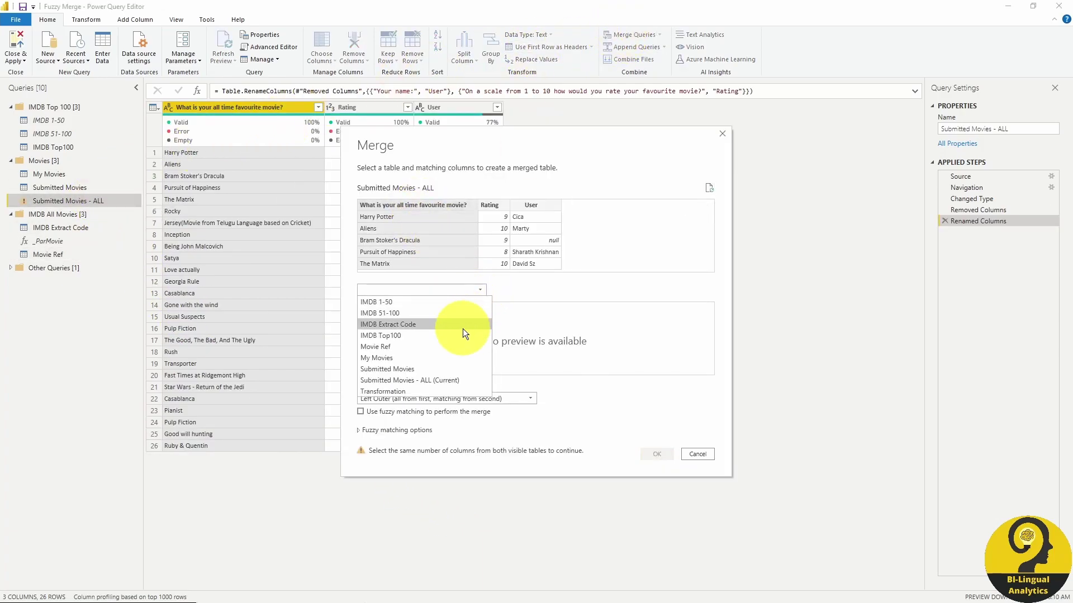
click(459, 345)
click(441, 307)
click(660, 453)
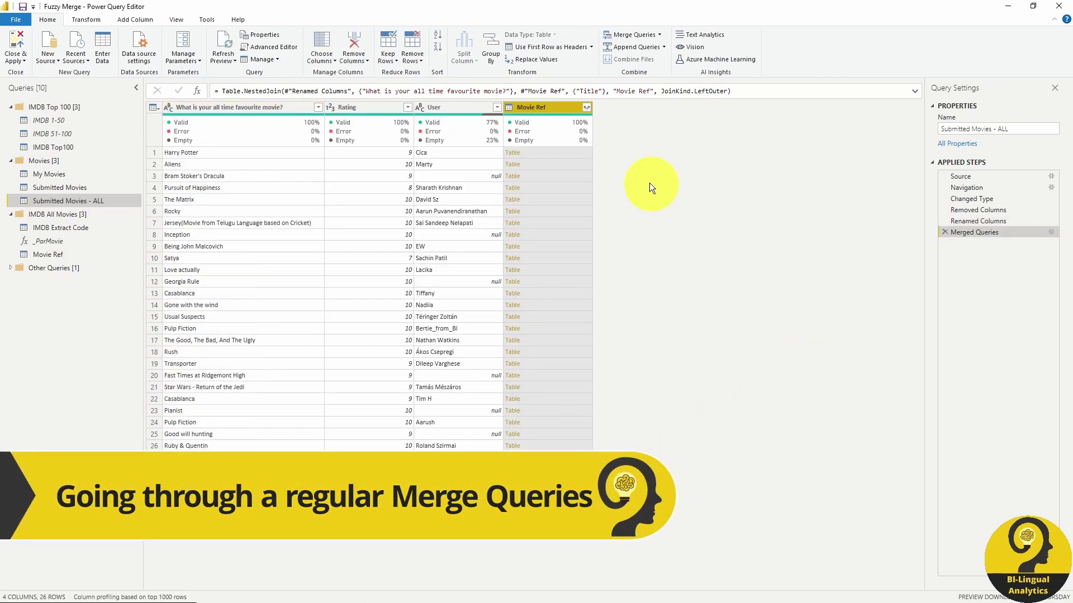
- Expand Movie Ref's Title, IMDB Rating and Length columns, leaving out IMDB Code
click(587, 108)
click(466, 173)
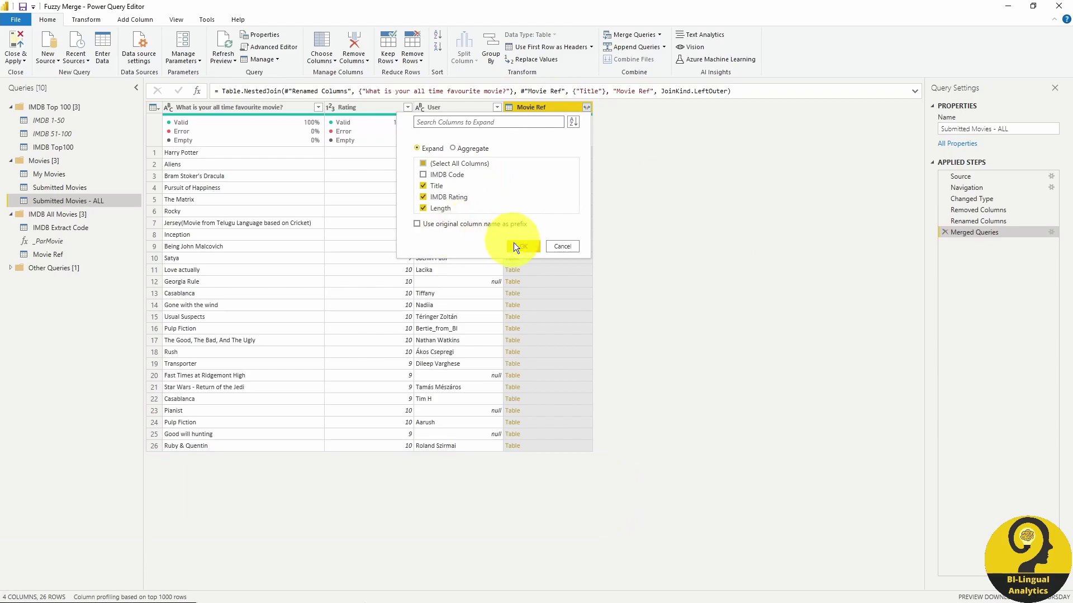
click(521, 246)
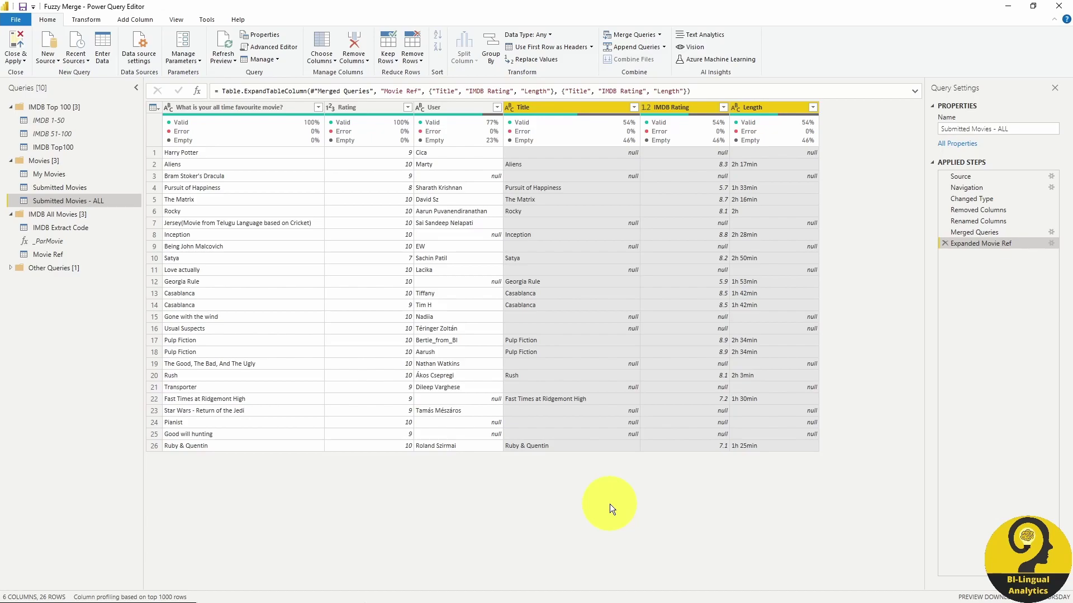
- Enable fuzzy matching on the Movie Ref merge and review the expanded results (23 of 26 matched)
click(1051, 231)
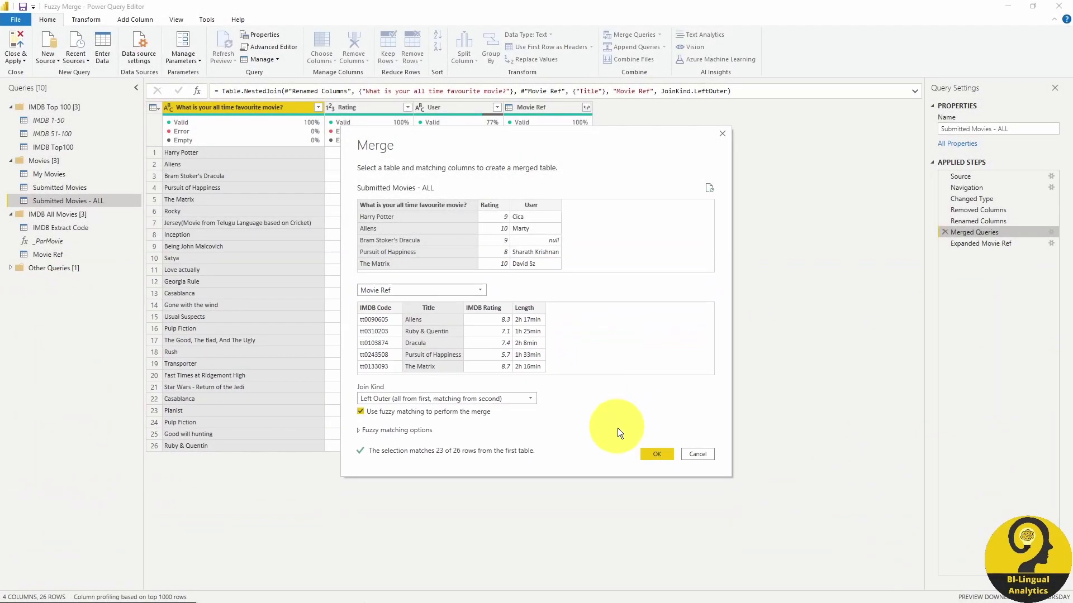
click(688, 432)
click(977, 244)
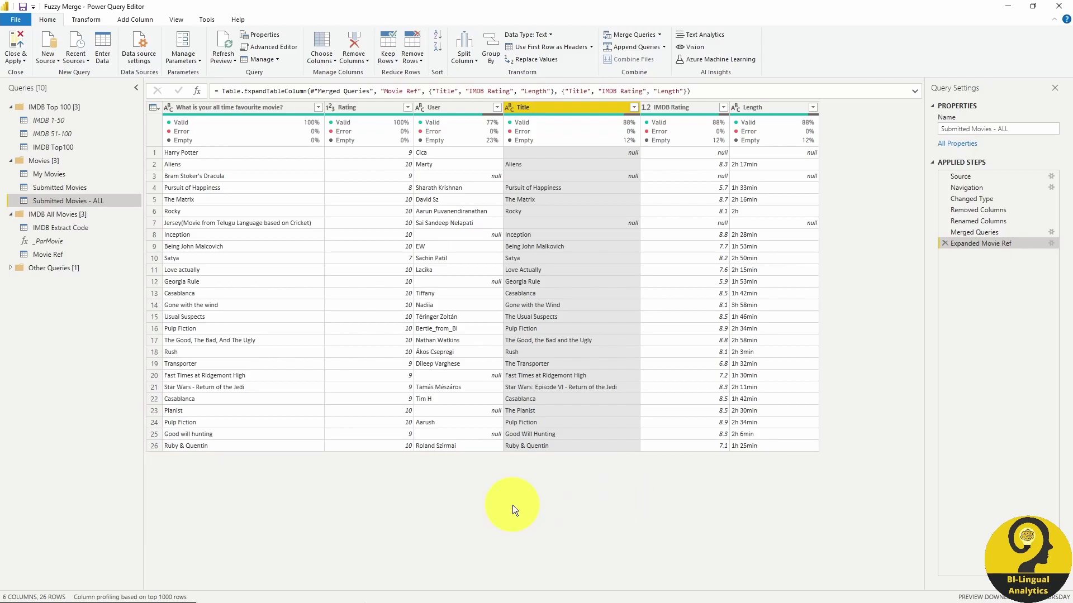
- Lower the fuzzy merge similarity threshold to 0.6 and check the expanded matches
click(1051, 232)
click(424, 430)
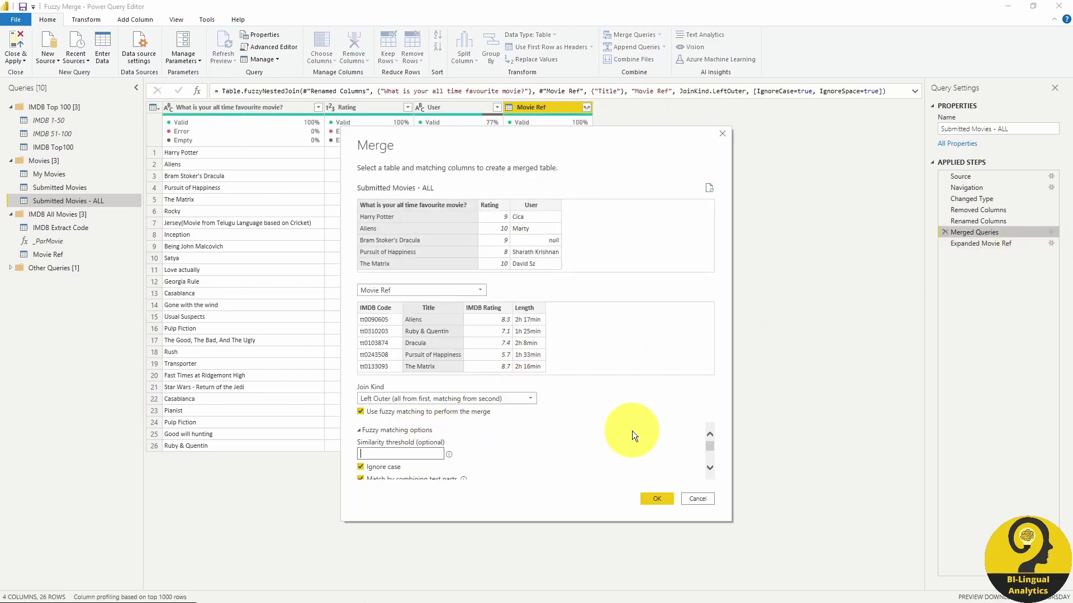
text(0.7)
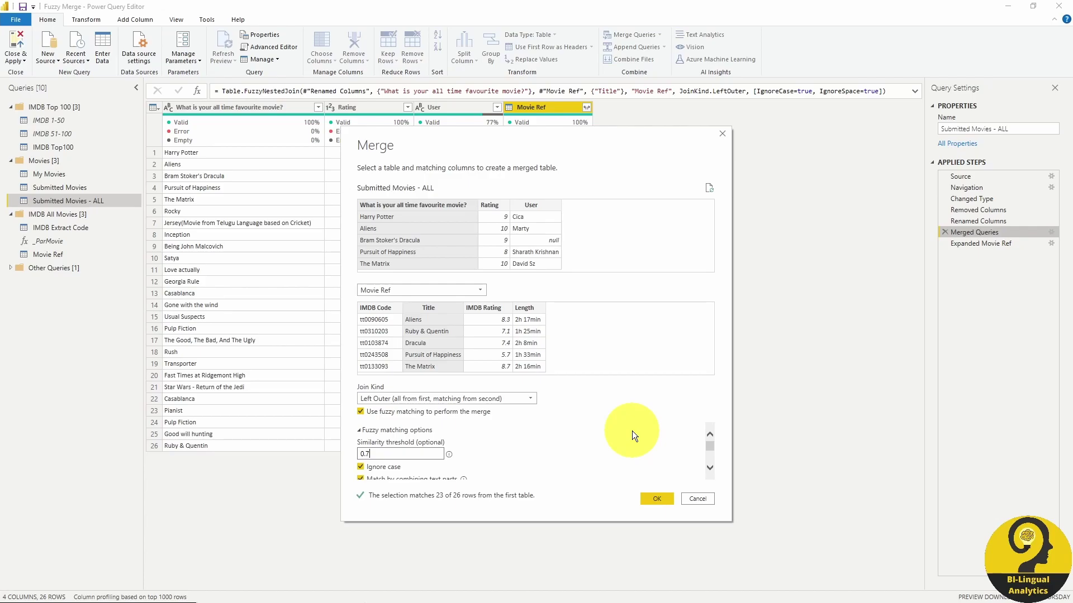
key(BackSpace)
text(6)
click(654, 498)
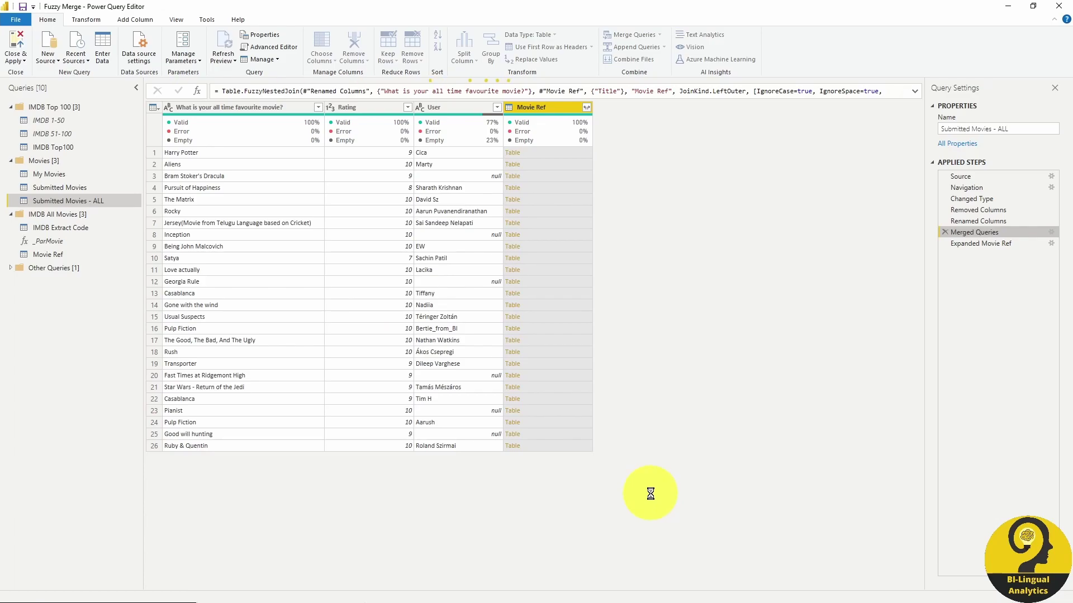
click(155, 176)
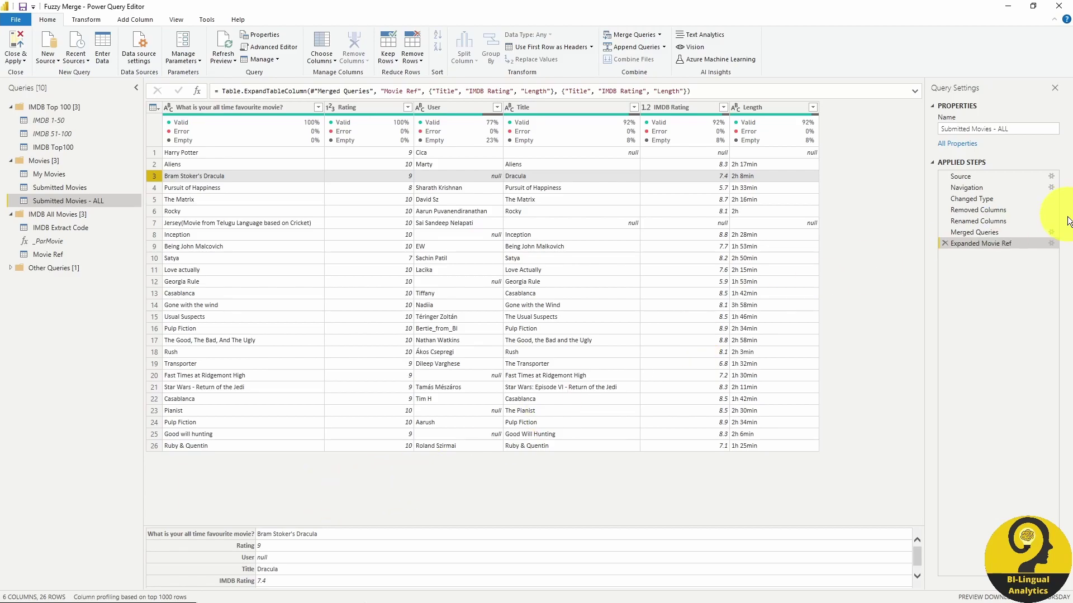
- Drop the similarity threshold to 0.5 and inspect the now-matched Jersey row
click(1052, 232)
click(417, 429)
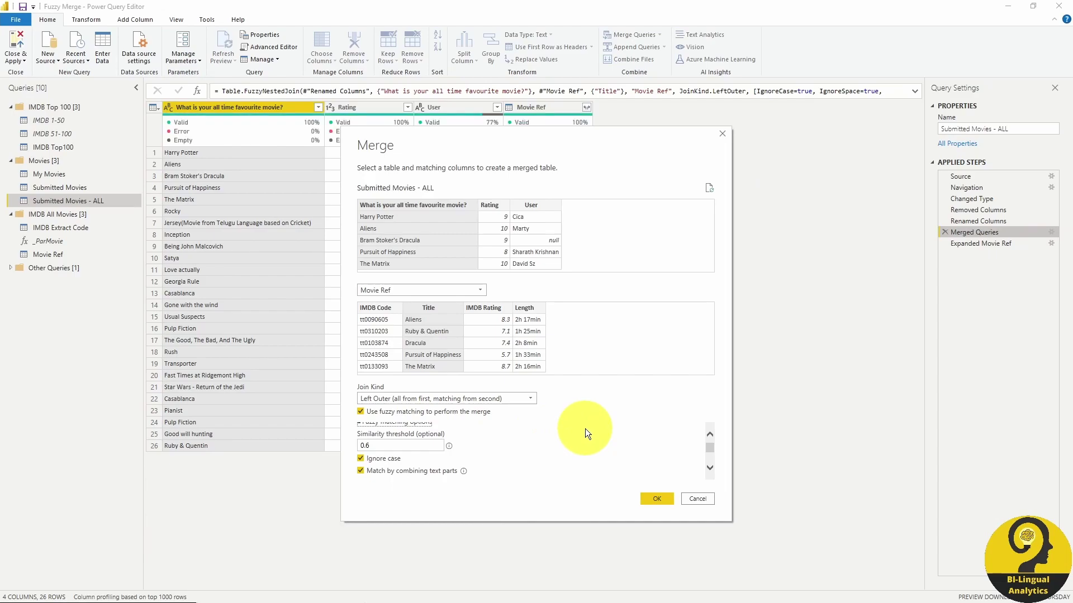
click(385, 445)
key(BackSpace)
text(5)
click(653, 497)
click(981, 245)
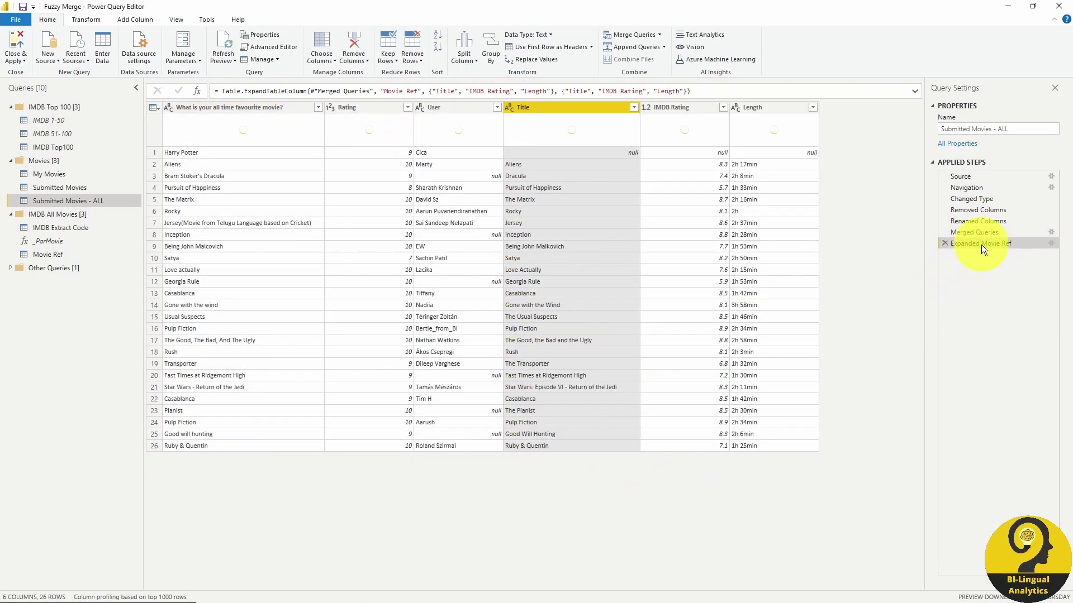
click(154, 223)
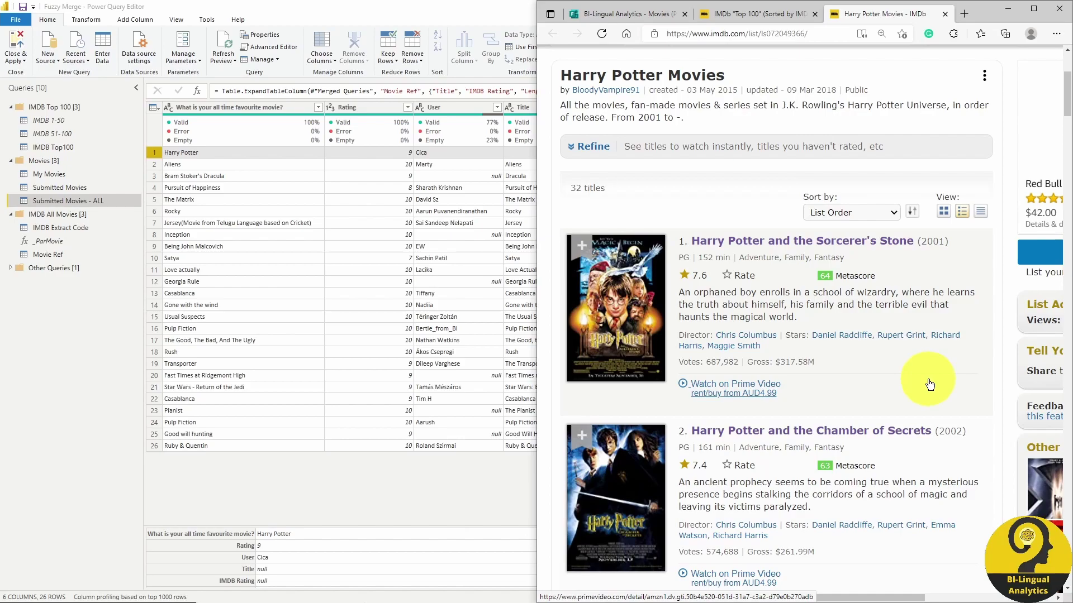
scroll(929, 385, down, 10)
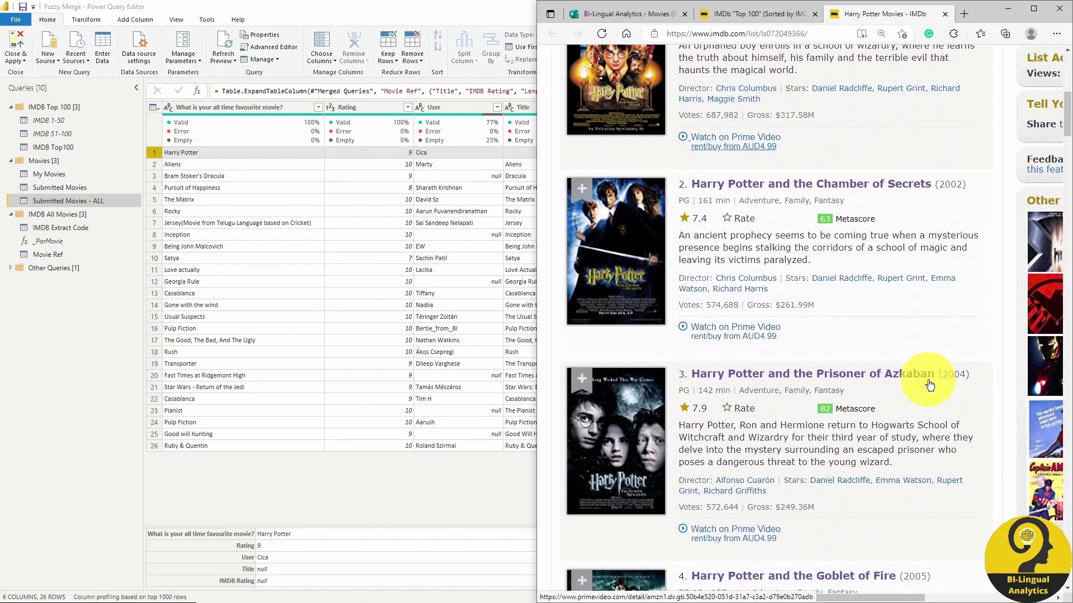
scroll(929, 384, down, 4)
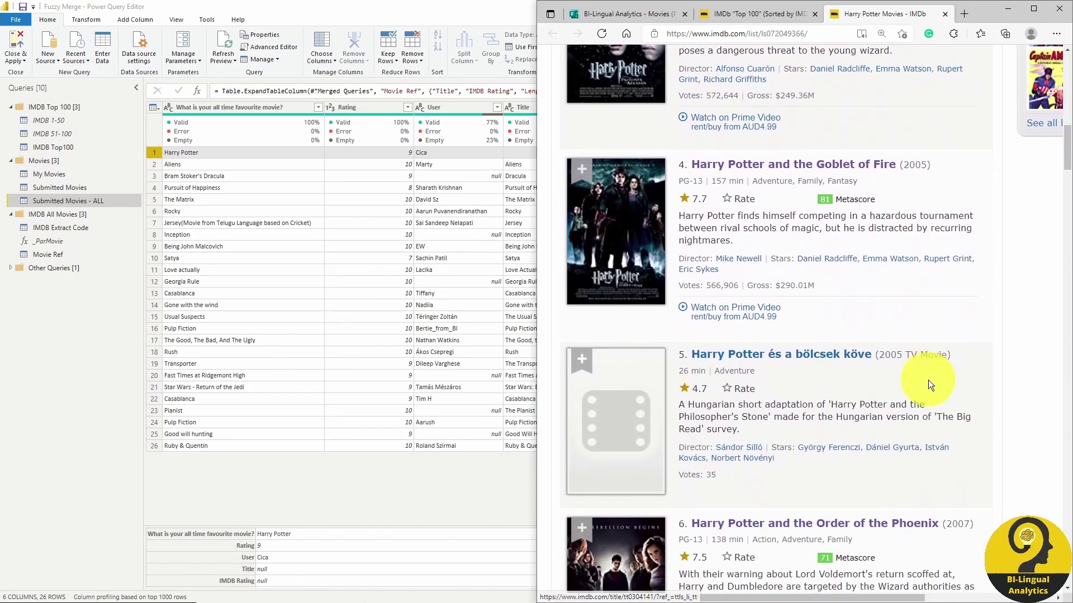
scroll(929, 385, down, 6)
scroll(927, 380, down, 3)
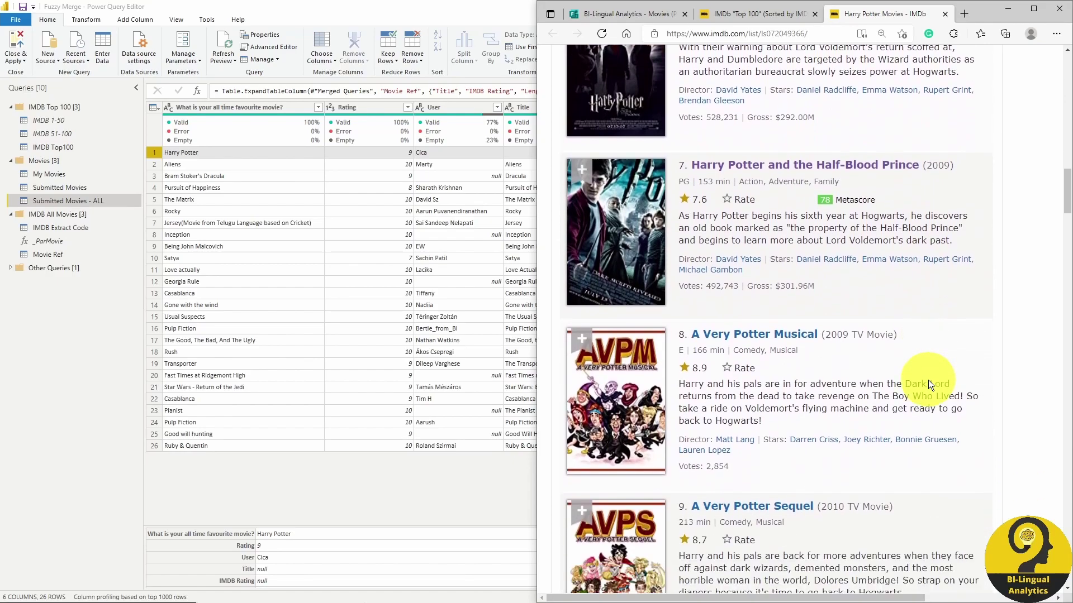
scroll(929, 380, down, 4)
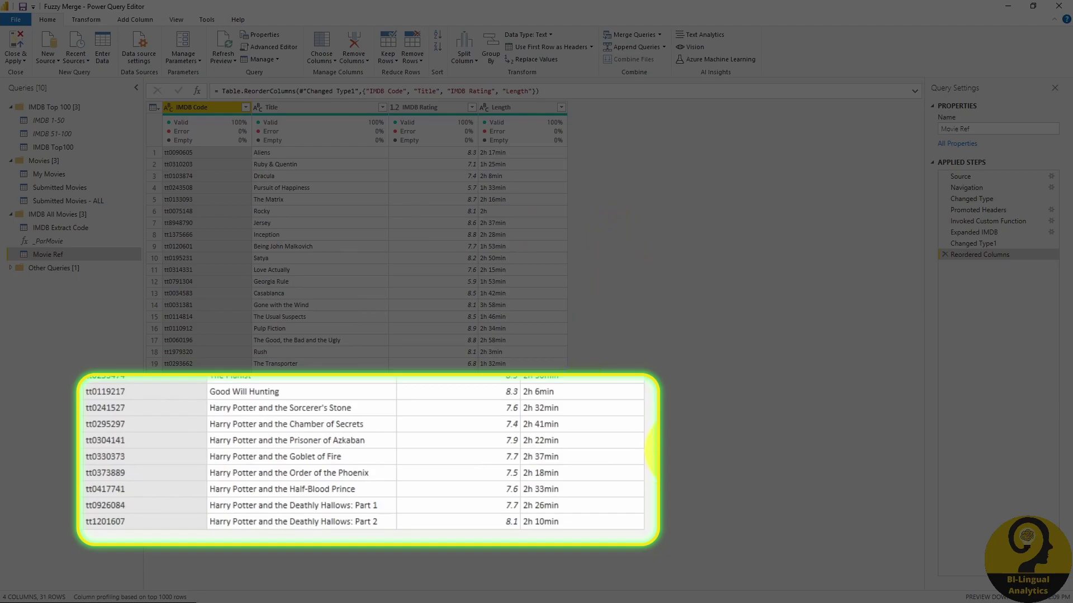
- Switch to the Submitted Movies - ALL query and inspect the Jersey row's Movie Ref match
click(51, 201)
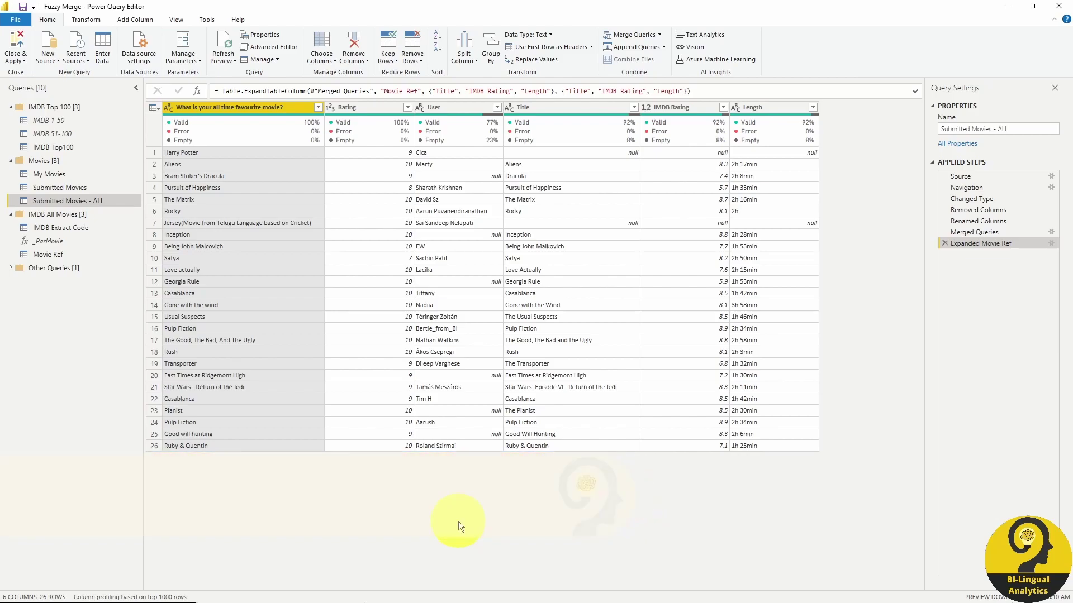
click(155, 223)
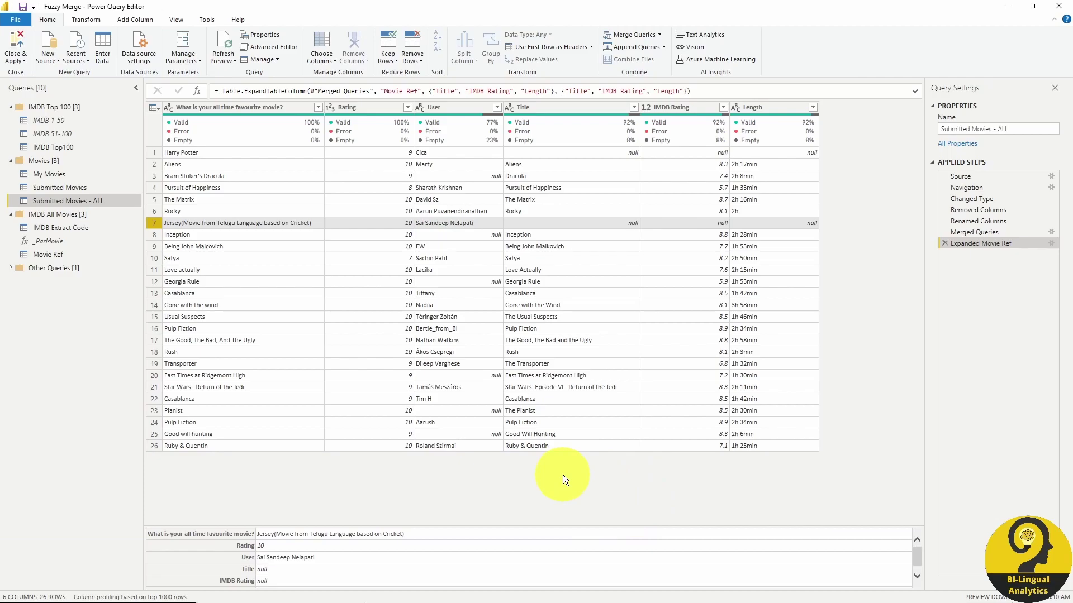
- Reopen the Movie Ref merge settings, scrolling to the fuzzy Transformation table option
click(1051, 232)
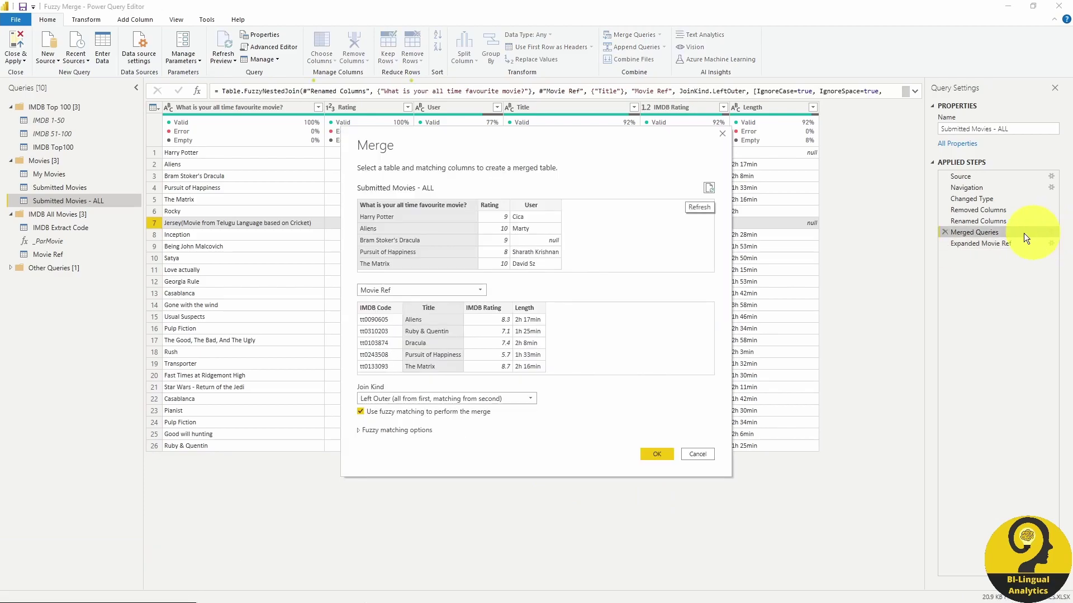
click(414, 430)
click(710, 470)
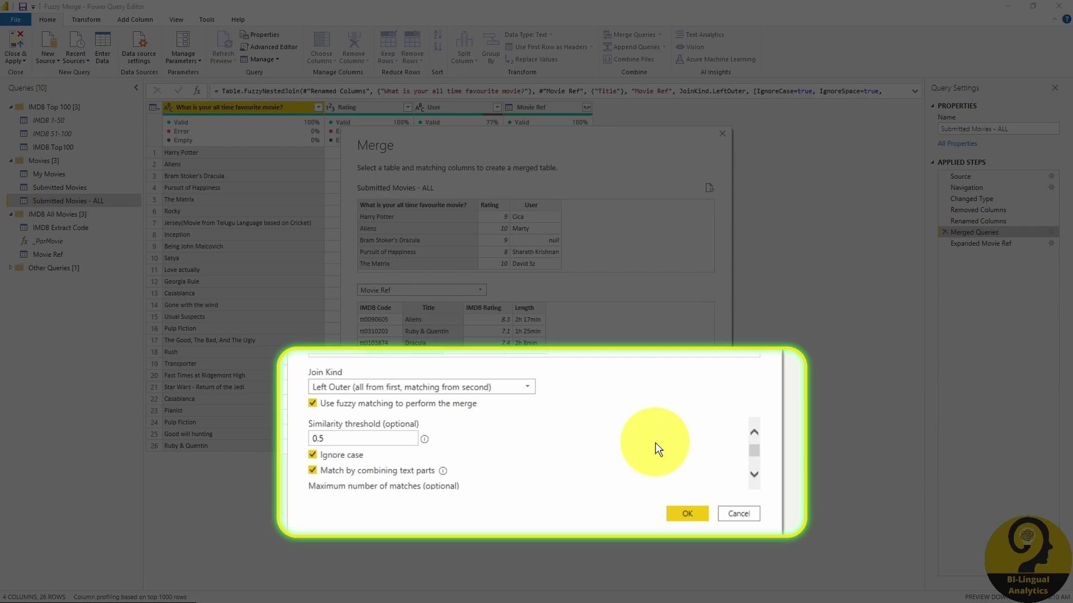
scroll(650, 445, down, 2)
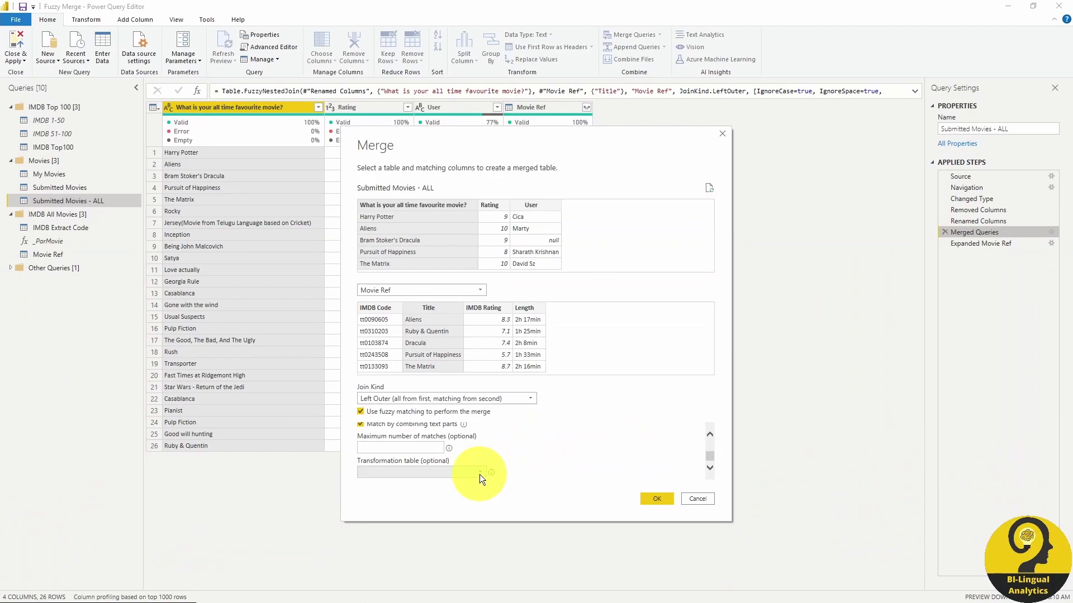
- Use the Transformation query as the fuzzy merge's transformation table so all 26 titles match
click(478, 472)
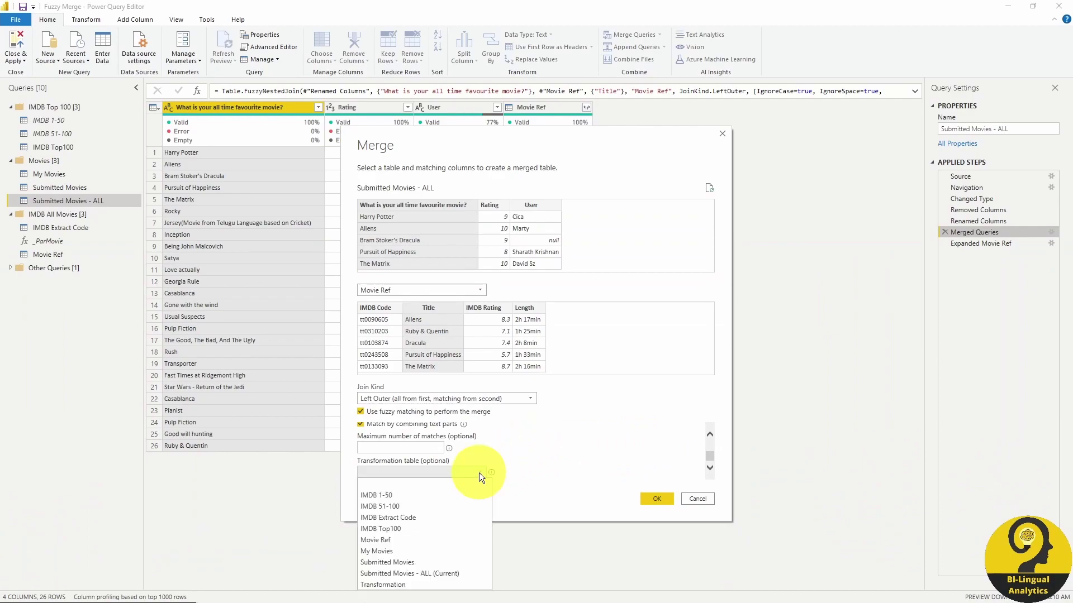
click(451, 584)
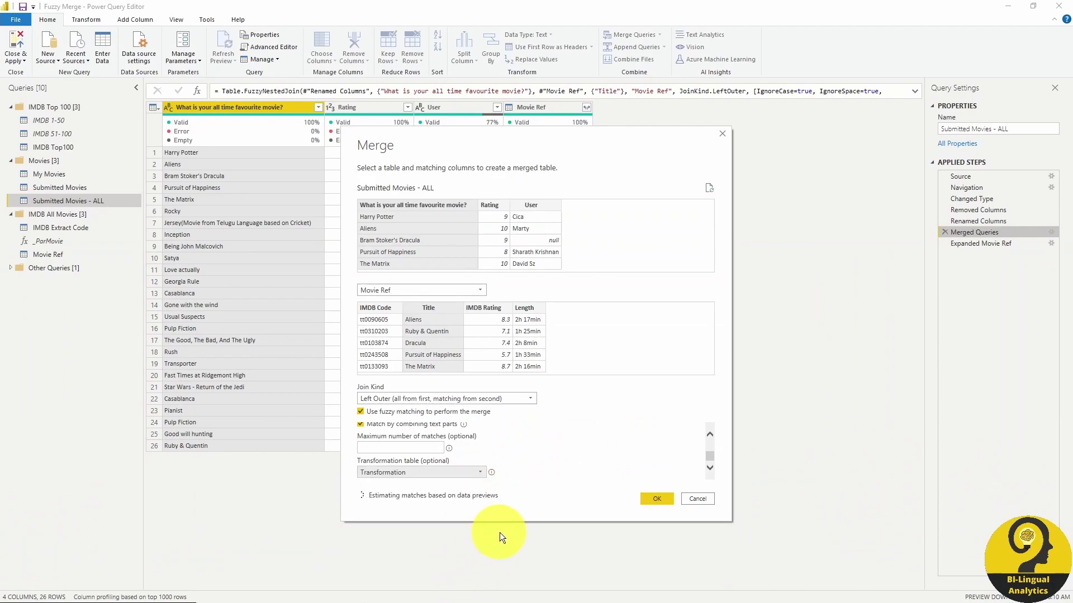
click(656, 498)
click(980, 244)
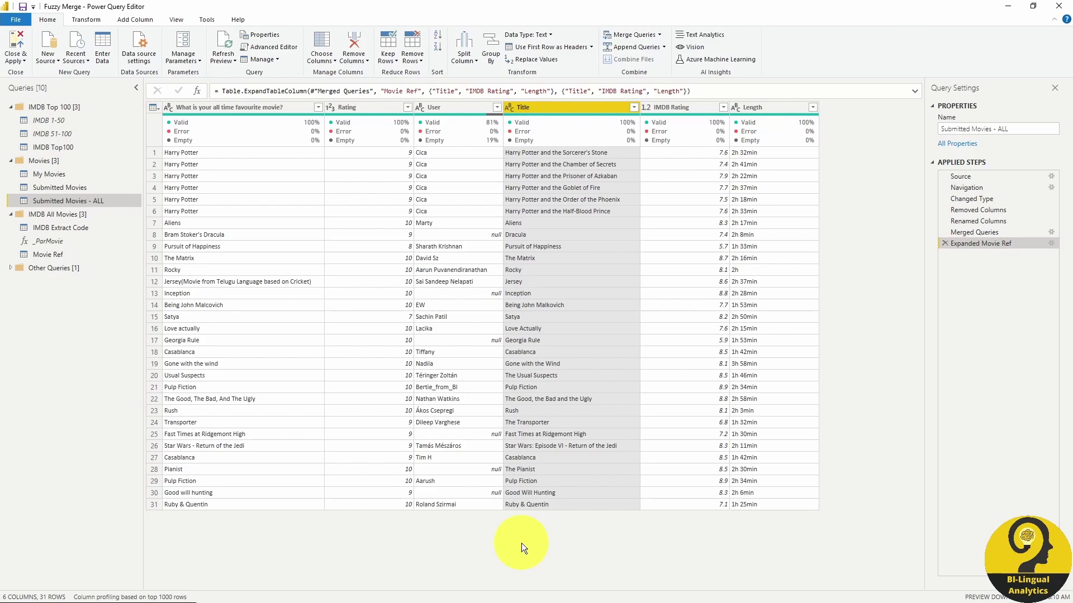
- Limit the fuzzy merge to one match per title, leaving 26 rows with Sorcerer's Stone for Harry Potter
click(1051, 232)
click(428, 429)
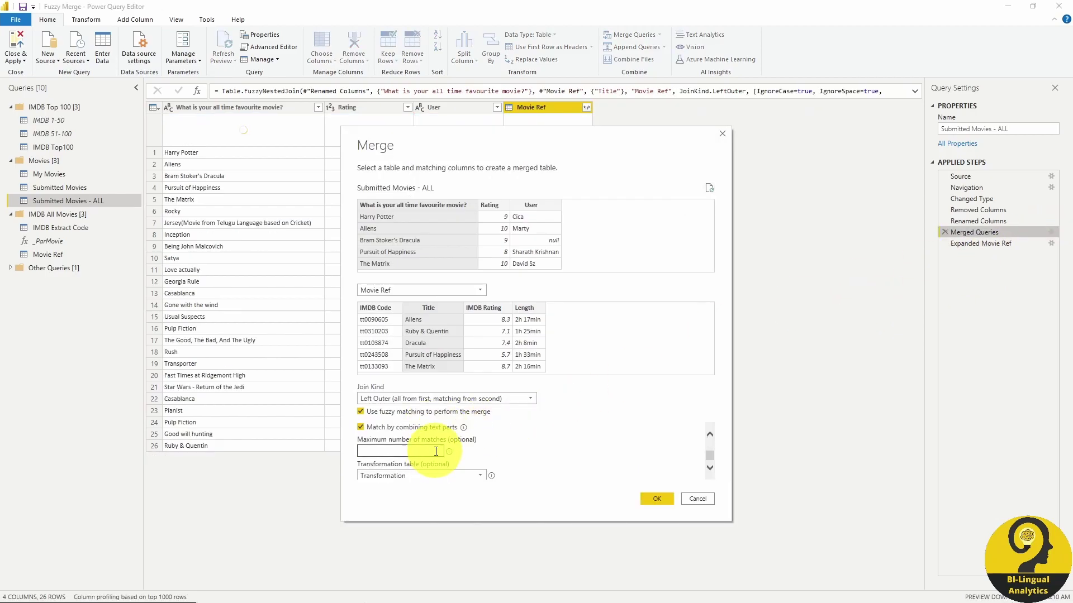
click(436, 451)
click(656, 499)
click(980, 243)
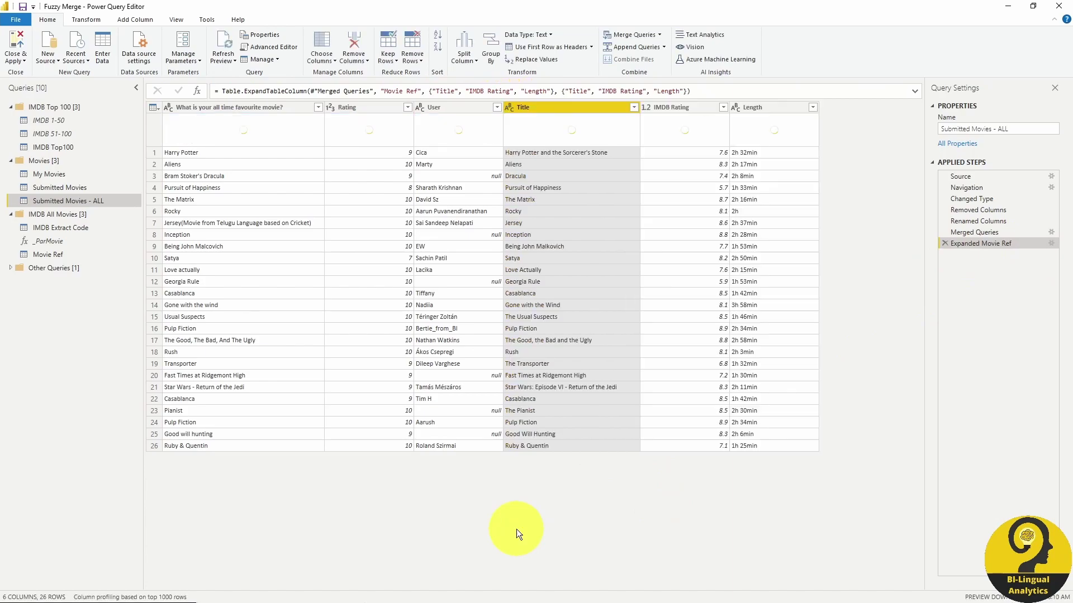